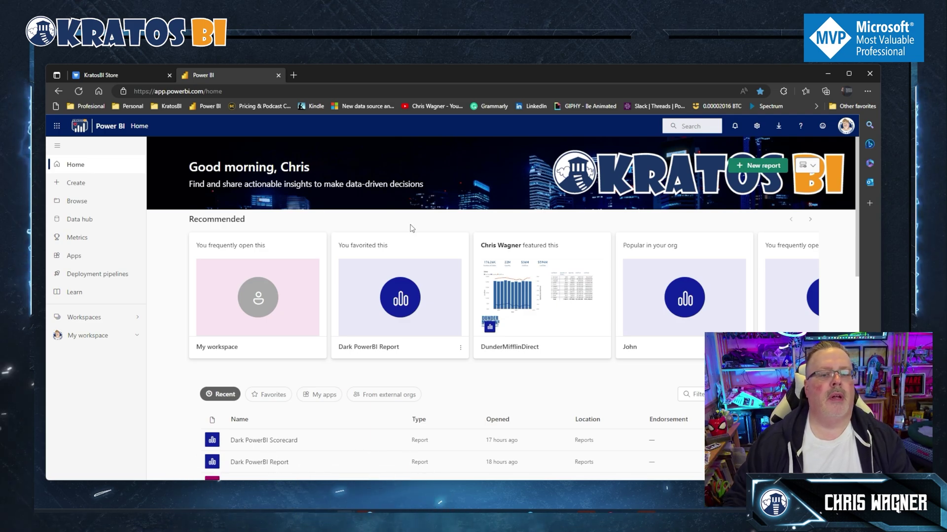
# Step: Open the Power BI Datamart Demo workspace and scroll down to its datamart
pyautogui.click(84, 317)
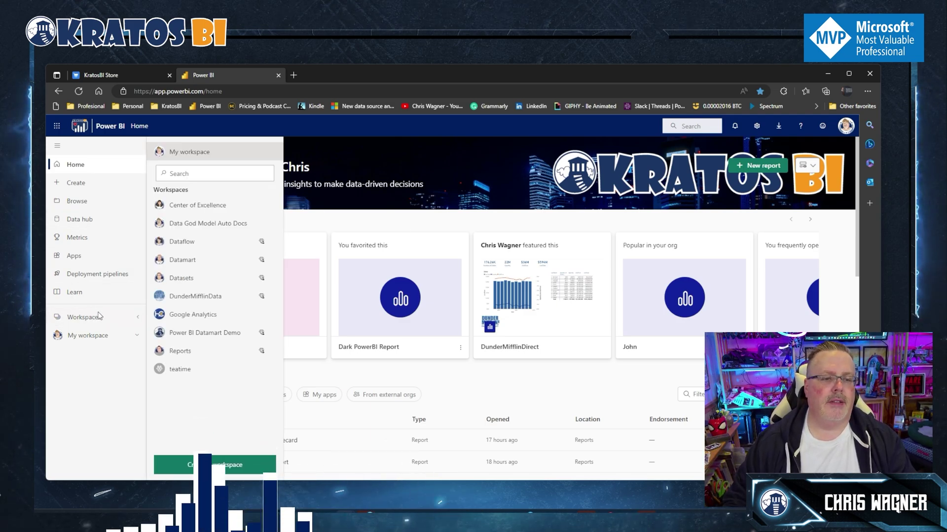
pyautogui.click(187, 335)
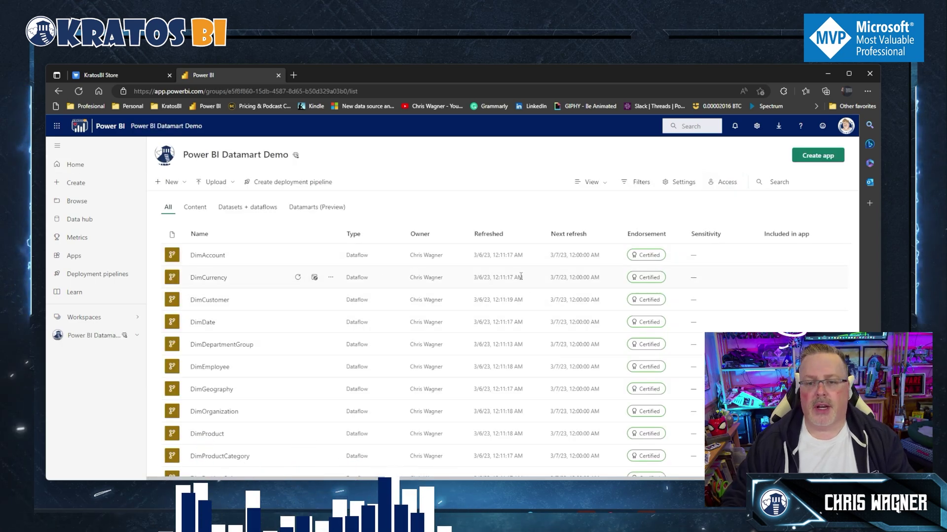
pyautogui.scroll(-4, 495, 279)
pyautogui.scroll(-4, 450, 308)
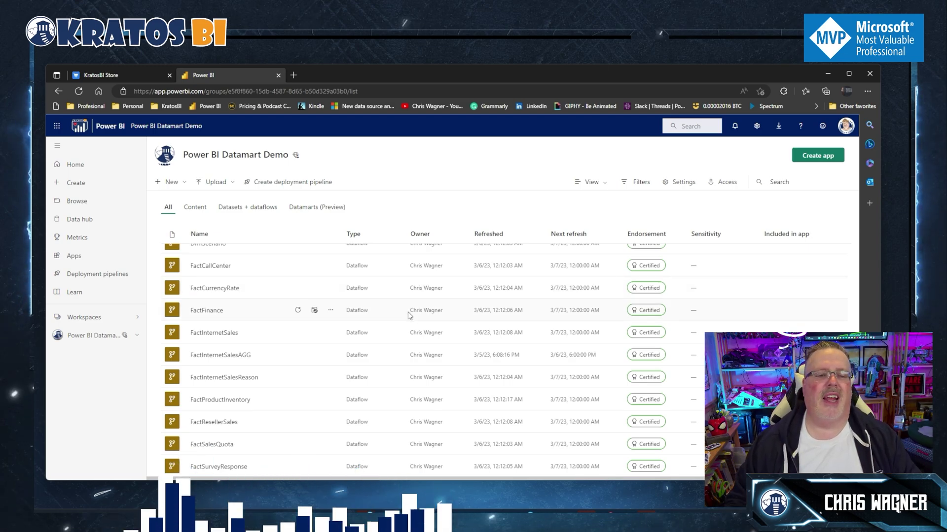
pyautogui.scroll(-3, 407, 312)
pyautogui.scroll(-1, 408, 311)
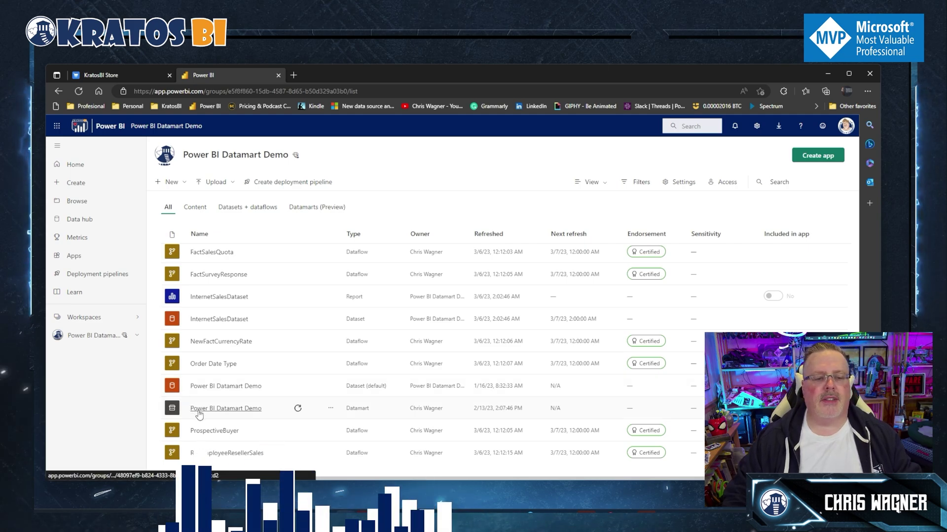
# Step: Open the Power BI Datamart Demo datamart and switch to its Query view
pyautogui.click(225, 408)
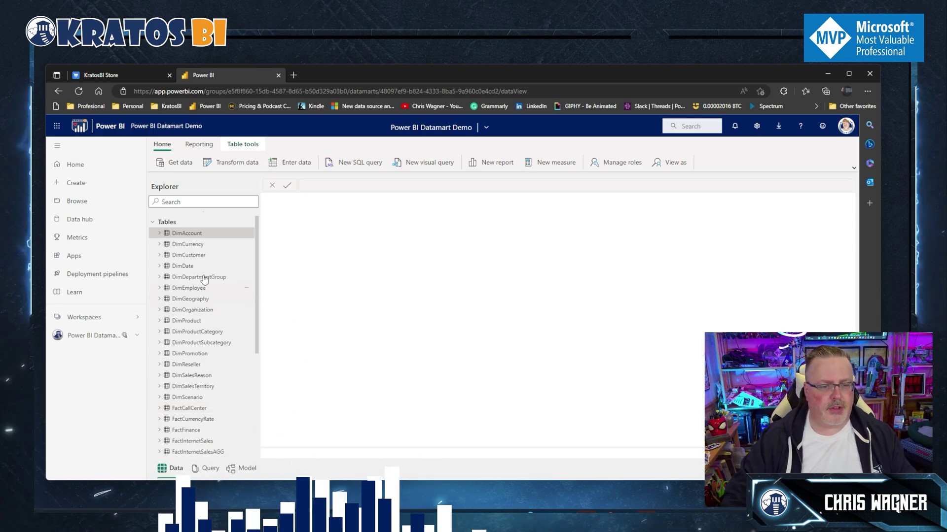
pyautogui.scroll(-2, 216, 437)
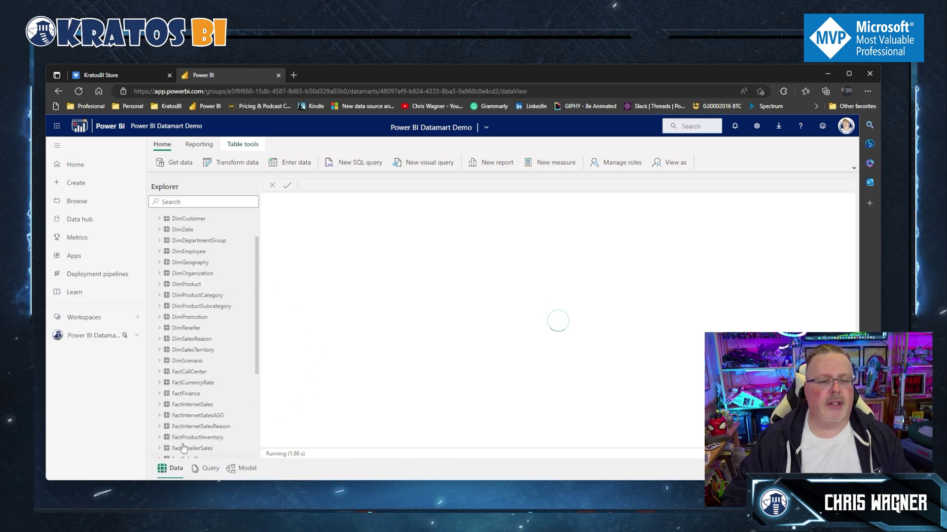
pyautogui.click(208, 473)
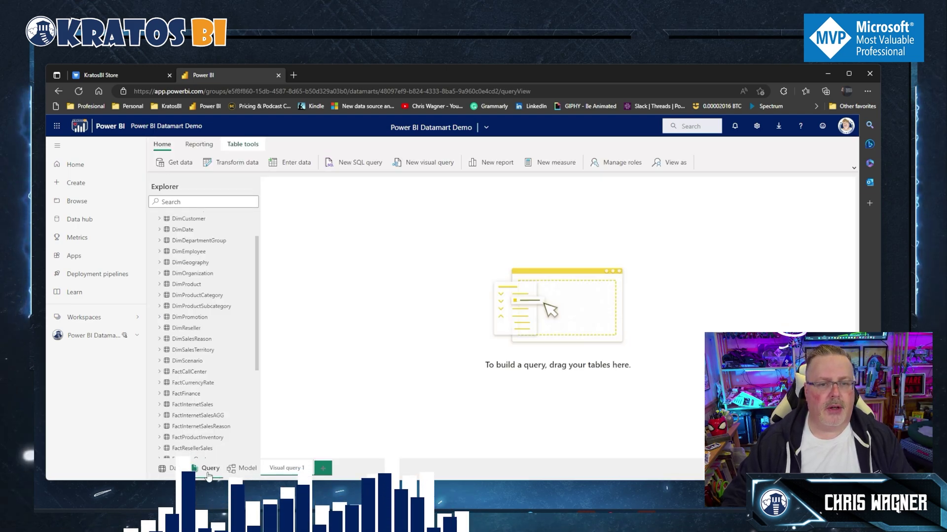
pyautogui.scroll(-5, 198, 424)
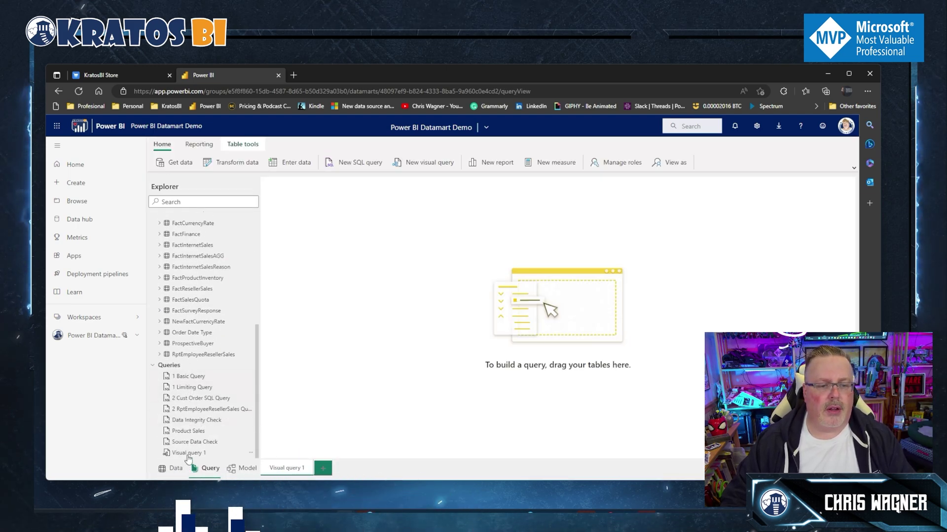
# Step: Switch the datamart to Model view and show all tables in the All tables layout
pyautogui.click(243, 474)
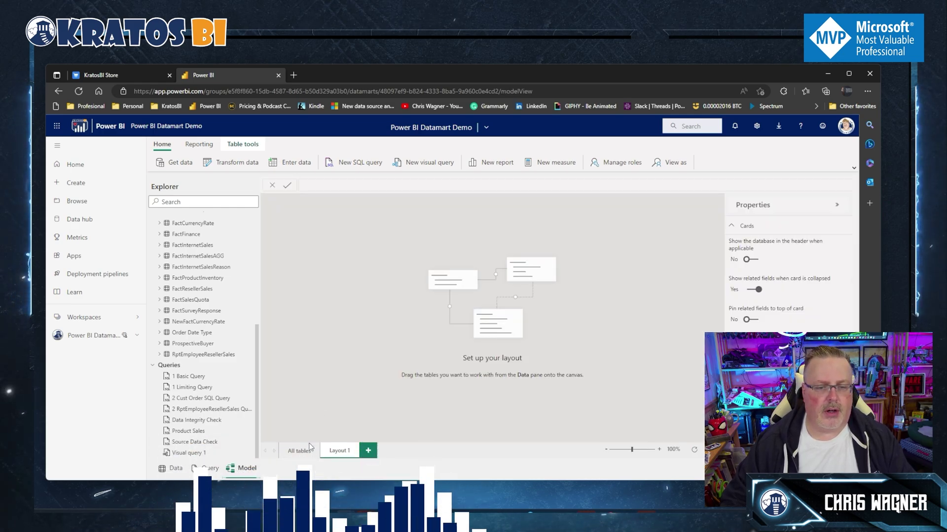
pyautogui.click(301, 451)
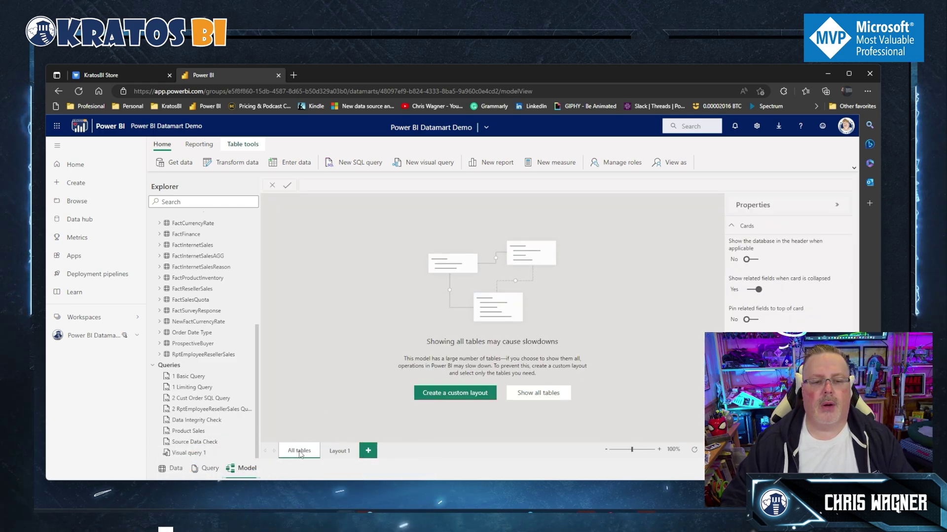
pyautogui.click(527, 393)
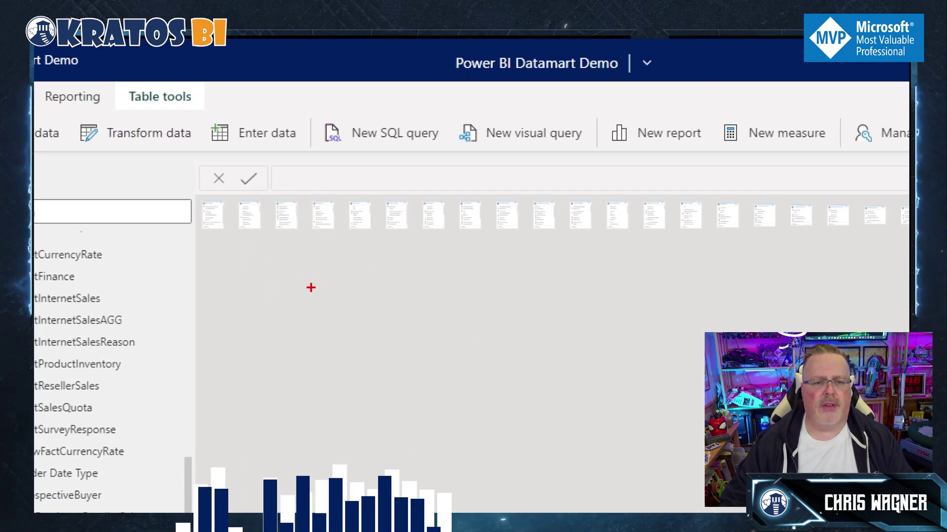
pyautogui.moveTo(210, 249)
pyautogui.mouseDown()
pyautogui.moveTo(730, 233)
pyautogui.moveTo(183, 196)
pyautogui.mouseUp()
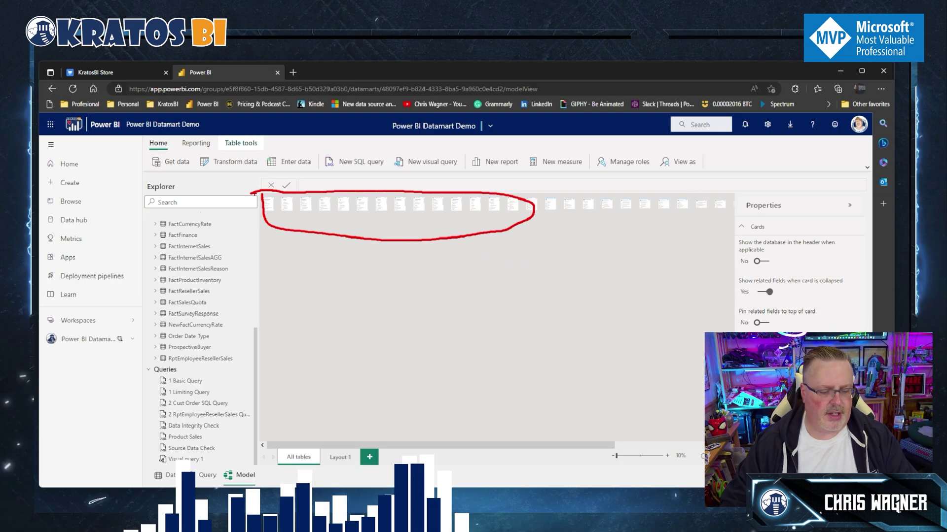
pyautogui.press('Escape')
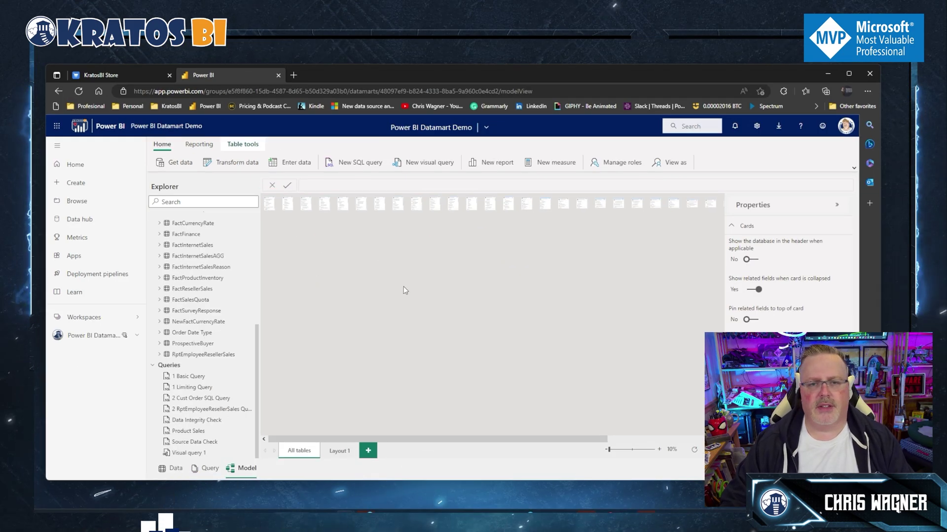
# Step: Place the FactInternetSales table on the empty Layout 1
pyautogui.click(347, 451)
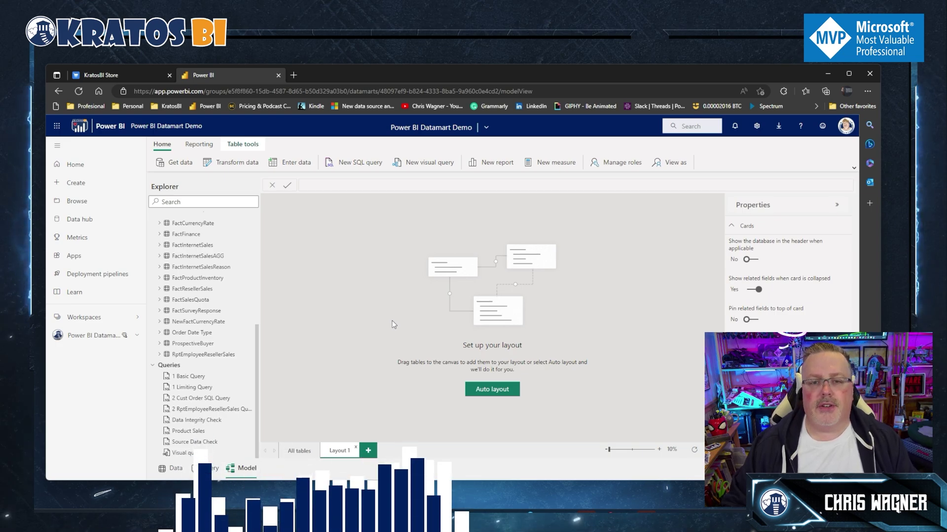
pyautogui.moveTo(259, 341); pyautogui.dragTo(258, 294)
pyautogui.moveTo(212, 337); pyautogui.dragTo(539, 240)
# Step: Rename Layout 1 to 'Fact Internet Sales' and nudge the FactInternetSales card left
pyautogui.doubleClick(339, 451)
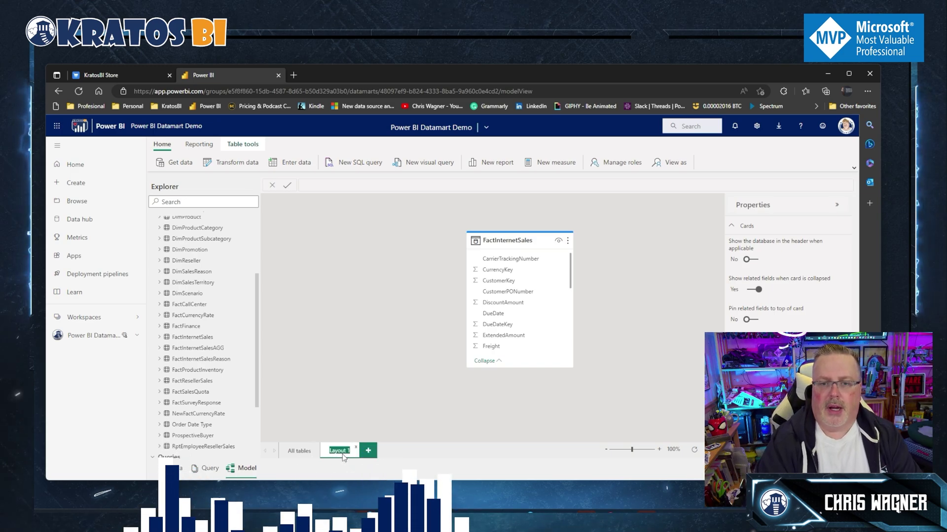
pyautogui.write('Fact Internet')
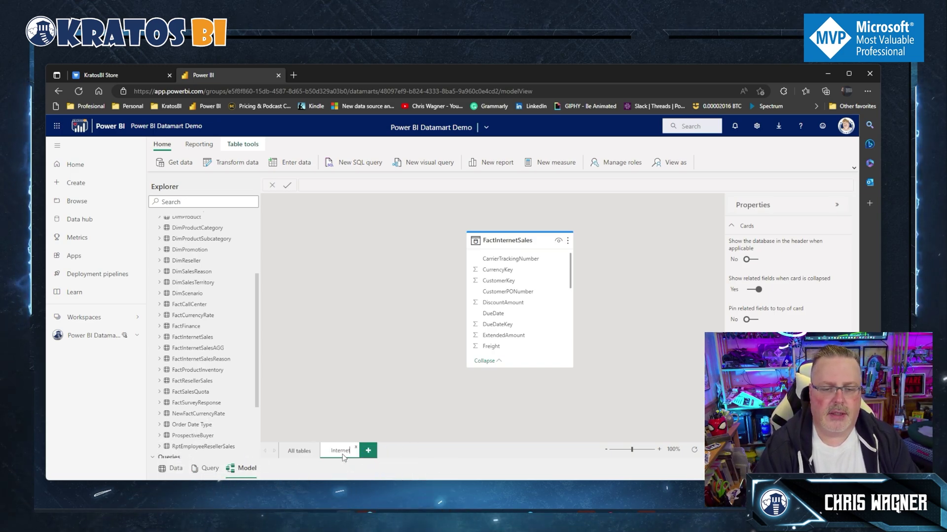
pyautogui.press('Return')
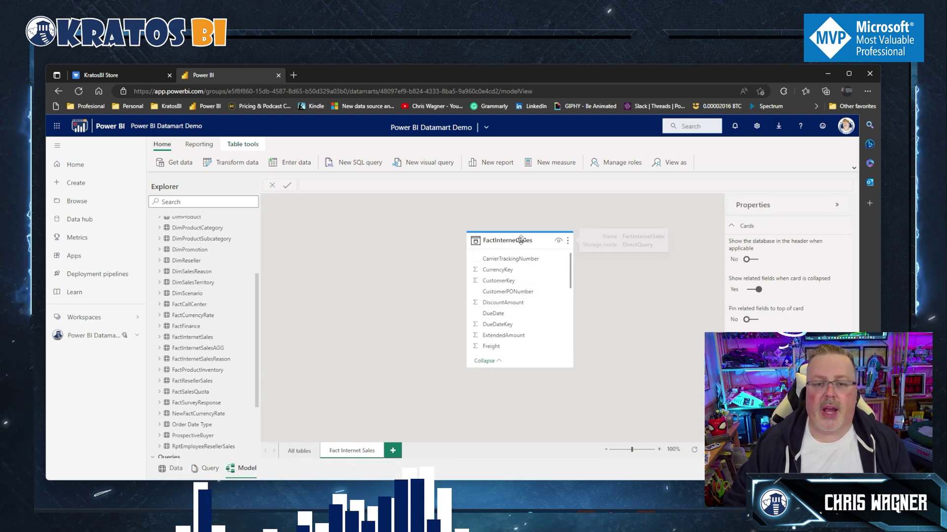
pyautogui.moveTo(515, 241); pyautogui.dragTo(490, 242)
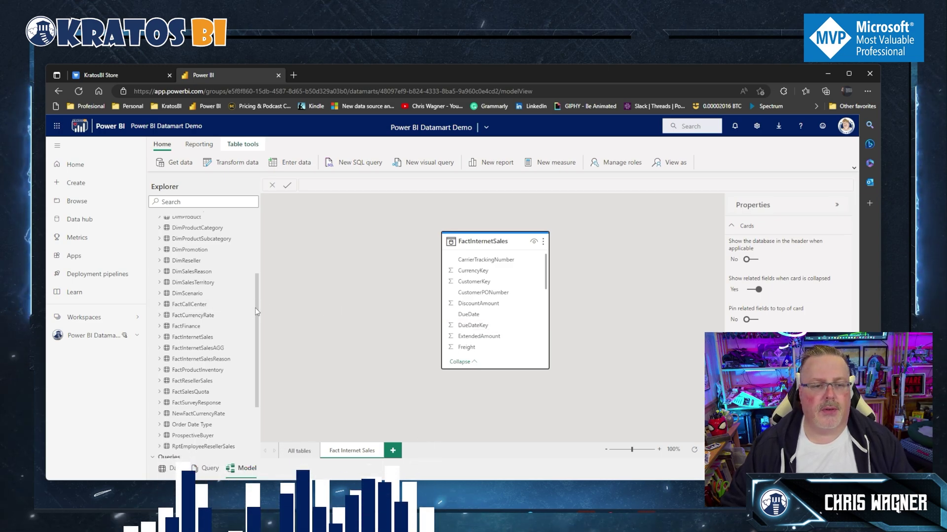
# Step: Add DimCurrency to the layout and link its CurrencyKey to FactInternetSales' CurrencyKey
pyautogui.scroll(3, 215, 316)
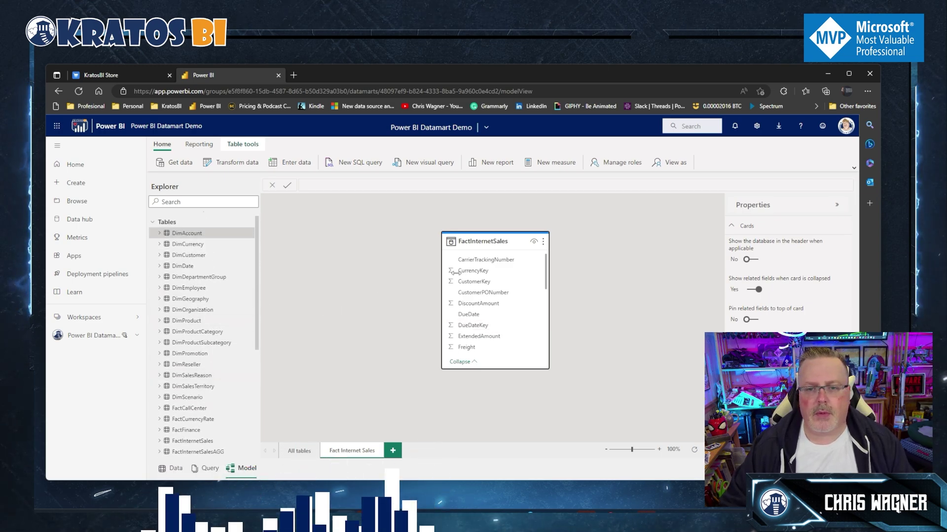
pyautogui.moveTo(185, 251); pyautogui.dragTo(323, 254)
pyautogui.moveTo(466, 244); pyautogui.dragTo(488, 243)
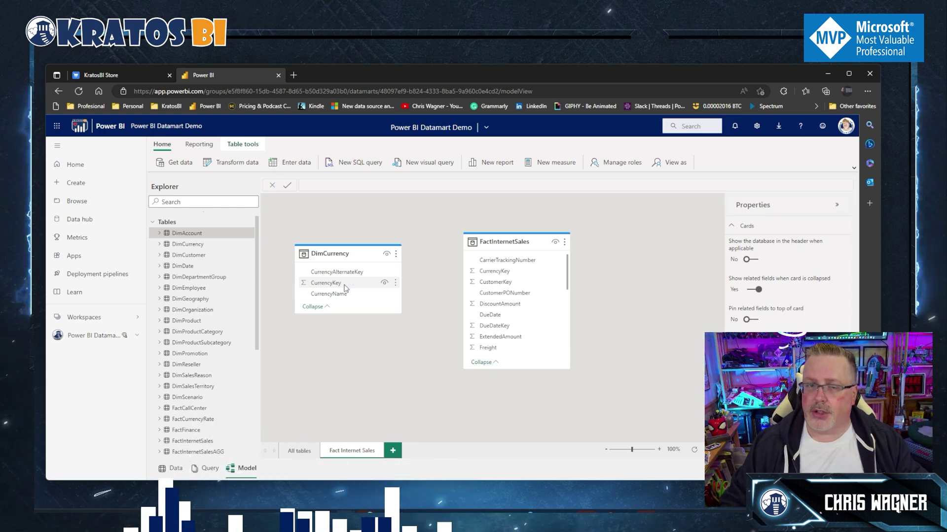
pyautogui.moveTo(344, 288); pyautogui.dragTo(486, 276)
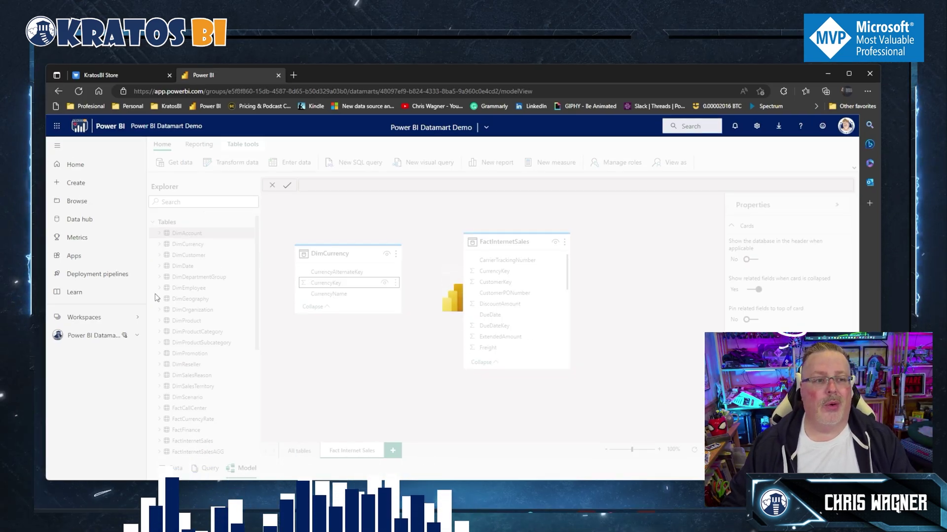
# Step: Return home, reopen the Power BI Datamart Demo workspace, and reload the page
pyautogui.click(84, 165)
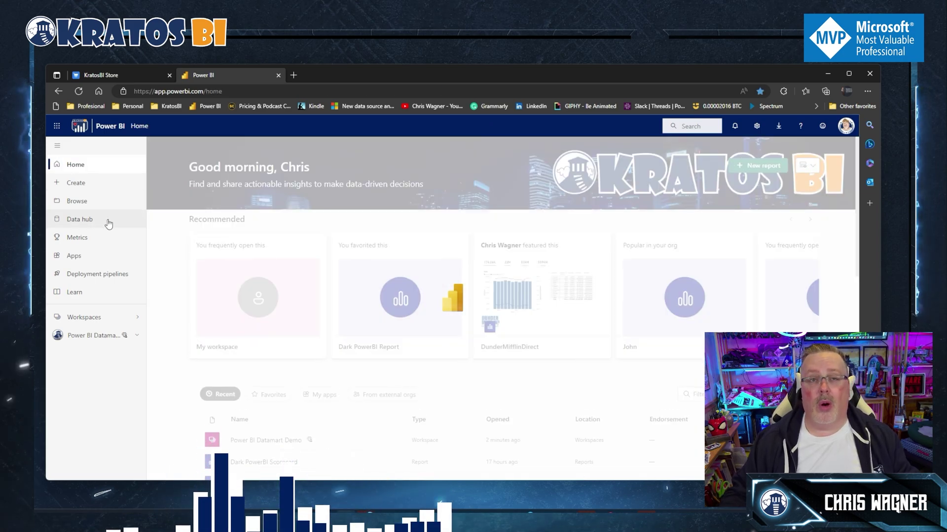
pyautogui.click(101, 318)
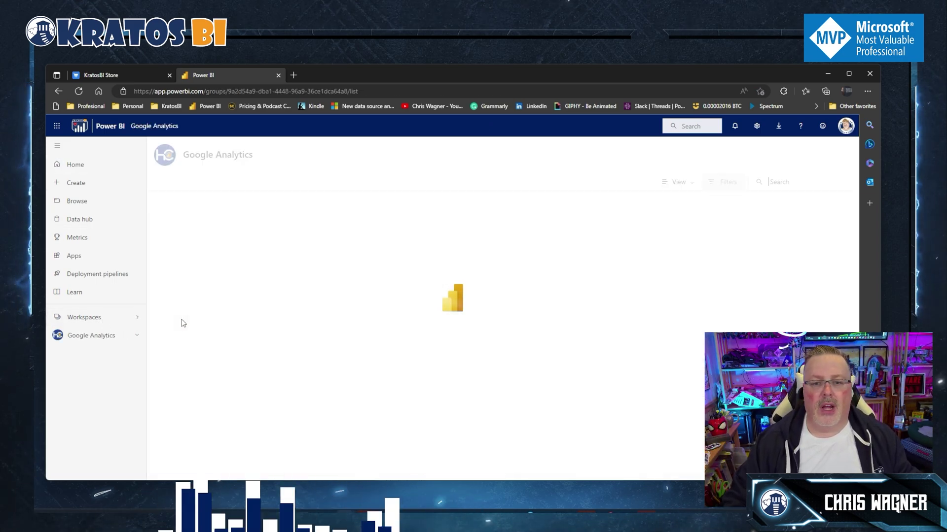
pyautogui.click(83, 317)
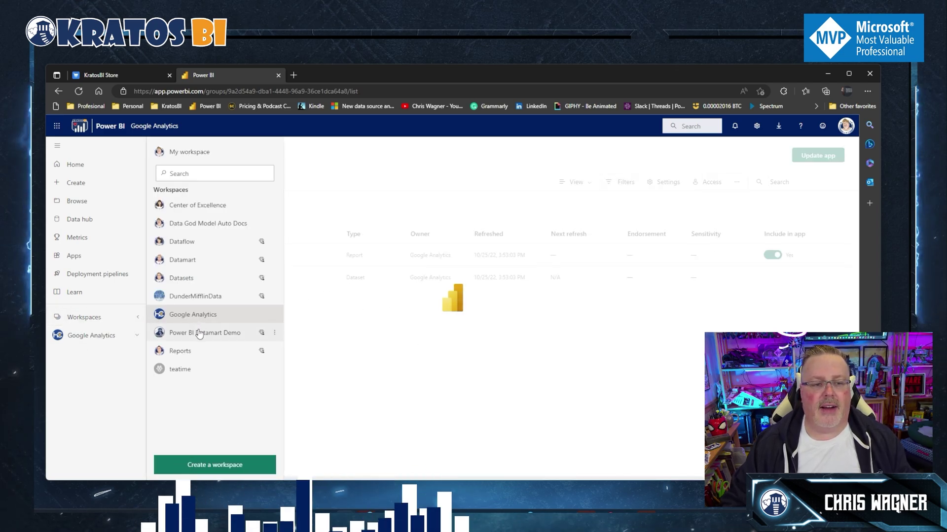
pyautogui.click(199, 334)
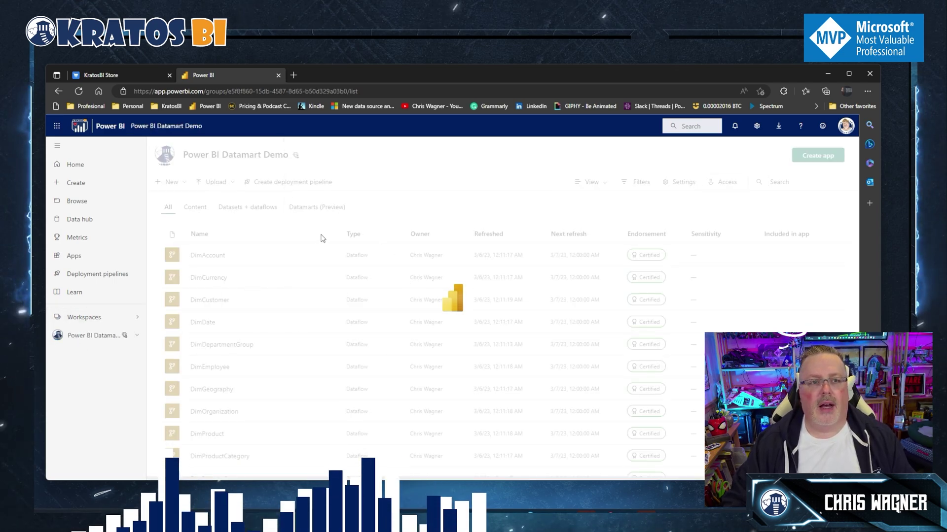
pyautogui.click(79, 92)
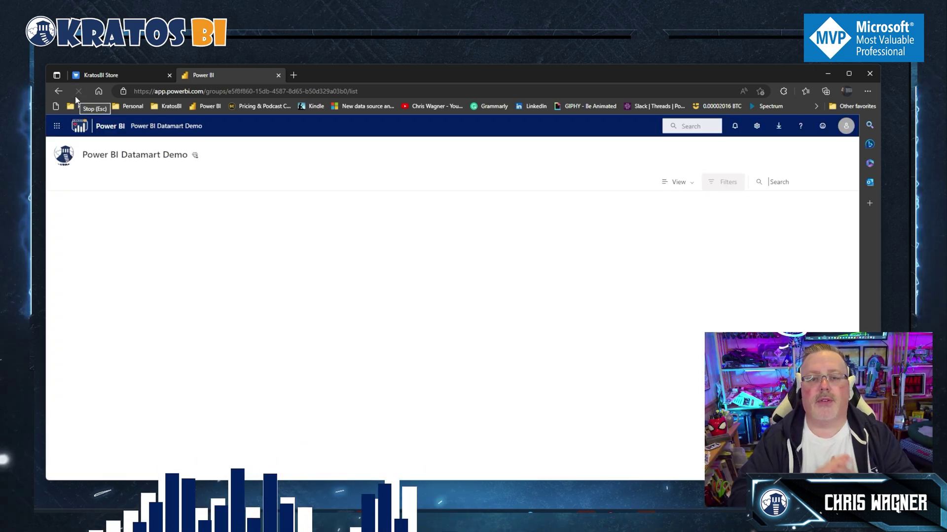
pyautogui.scroll(-10, 197, 271)
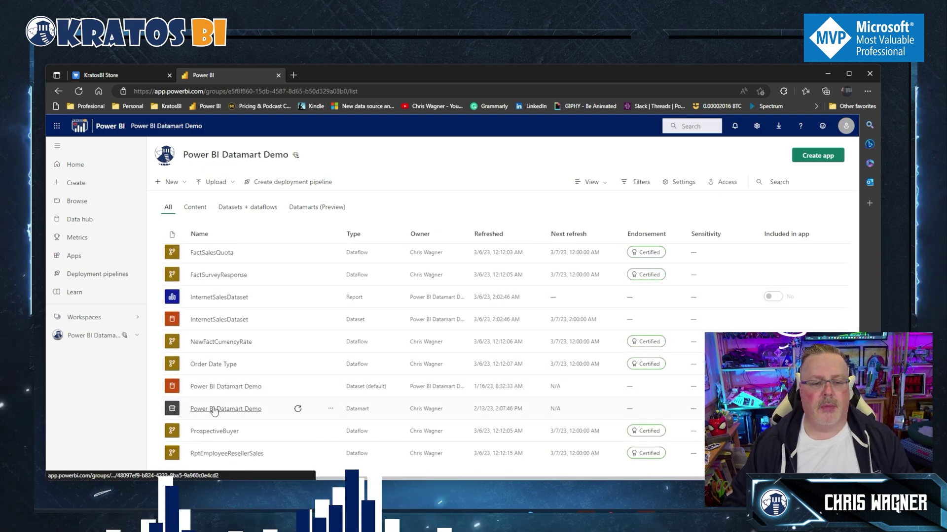
# Step: Reopen the Power BI Datamart Demo datamart in Model view
pyautogui.click(214, 409)
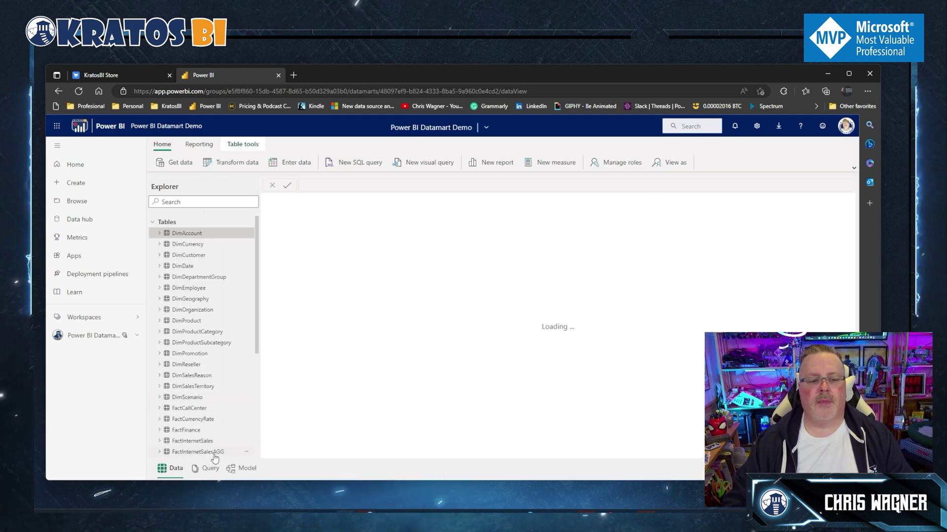
pyautogui.click(240, 469)
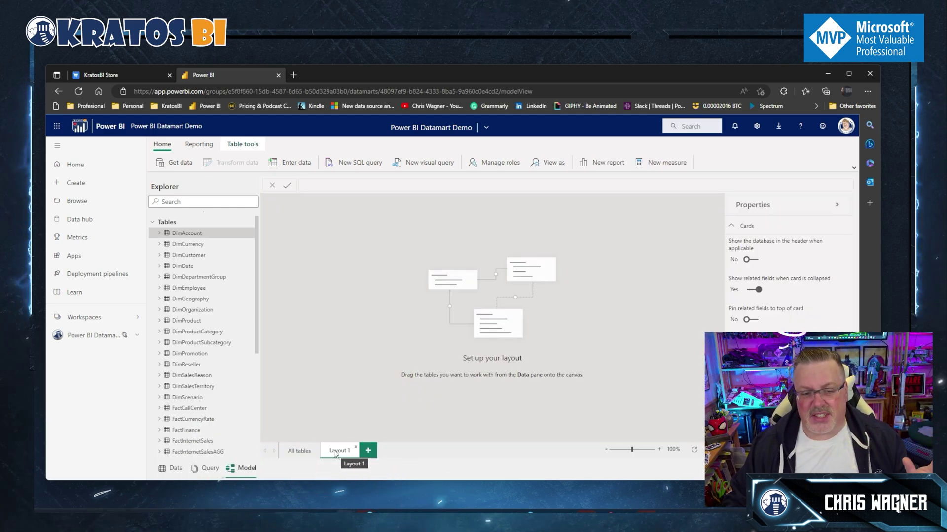
pyautogui.scroll(-4, 225, 340)
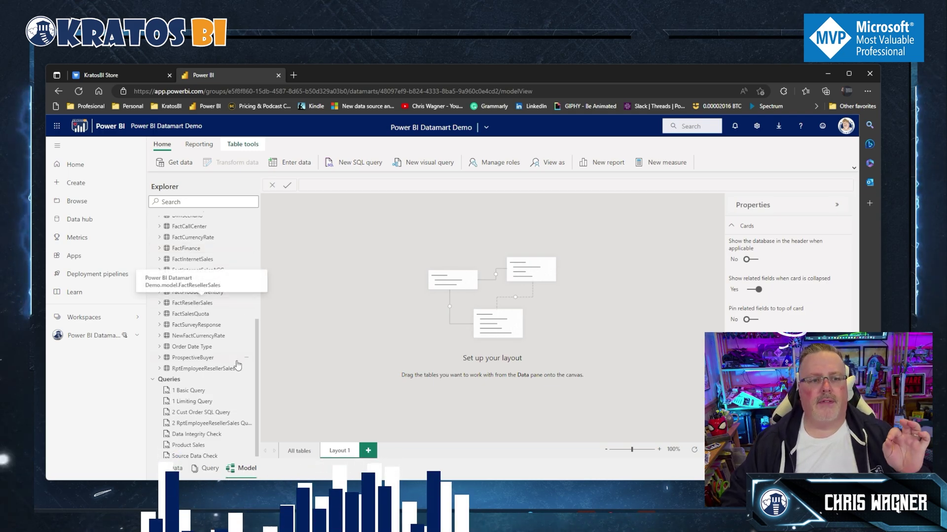
# Step: Place FactInternetSales on Layout 1 and rename the layout 'Fact Internet Sales'
pyautogui.moveTo(256, 347); pyautogui.dragTo(257, 338)
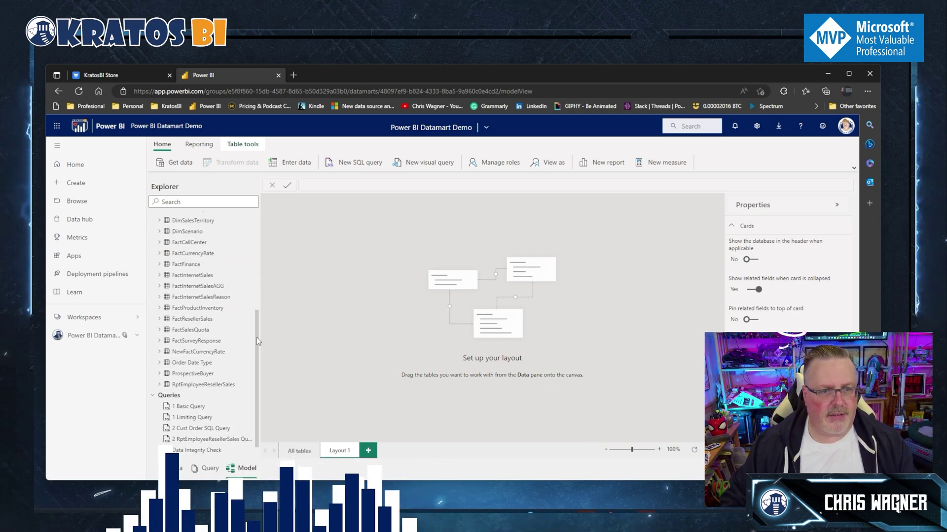
pyautogui.moveTo(193, 275); pyautogui.dragTo(487, 252)
pyautogui.moveTo(256, 315); pyautogui.dragTo(256, 211)
pyautogui.doubleClick(338, 450)
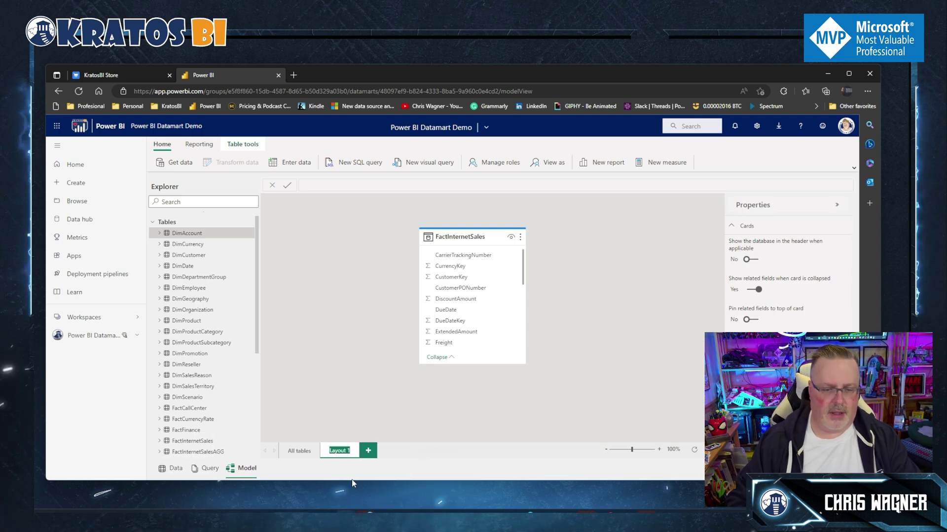
pyautogui.write('Fact Int')
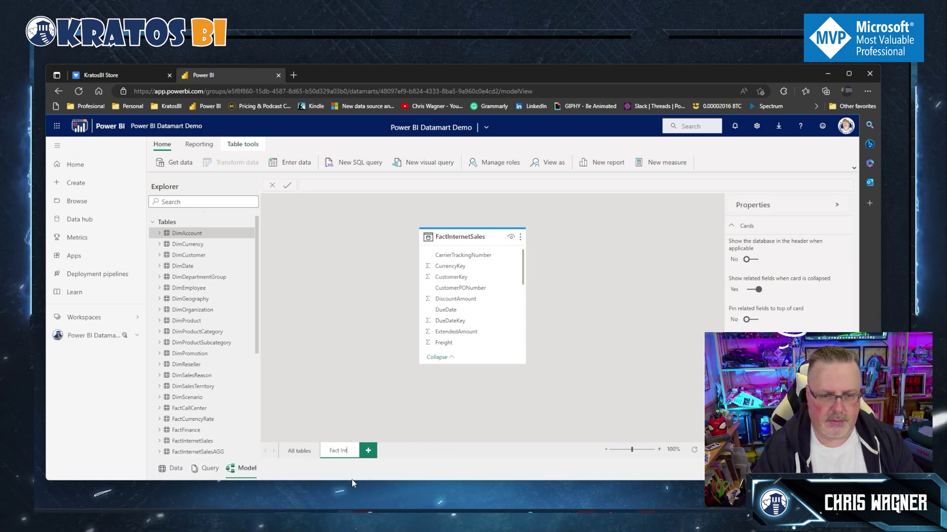
pyautogui.write('ernet Sales')
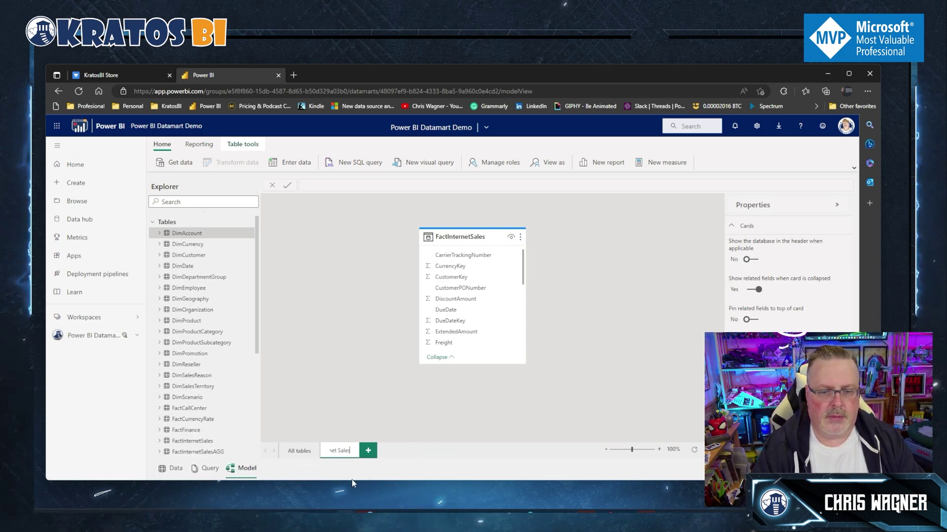
pyautogui.press('Return')
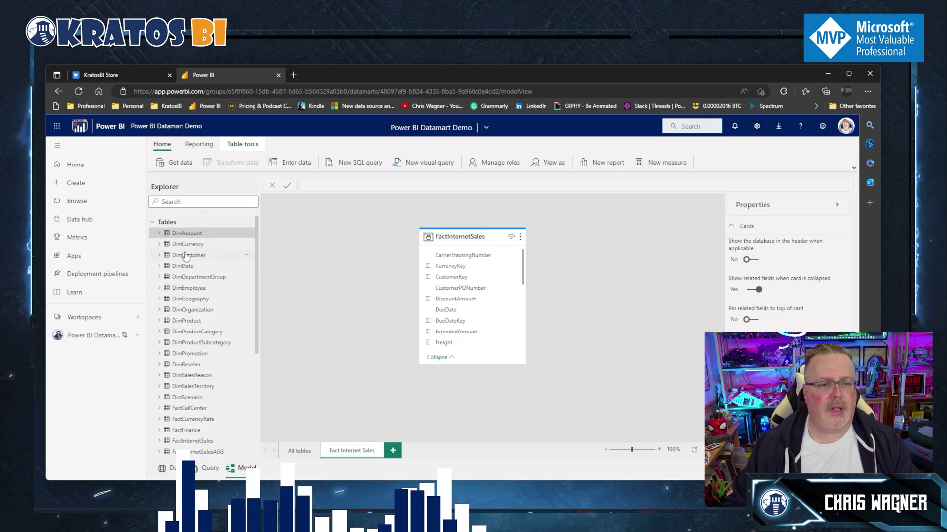
# Step: Add DimCurrency and relate it to FactInternetSales on CurrencyKey
pyautogui.moveTo(187, 245); pyautogui.dragTo(326, 239)
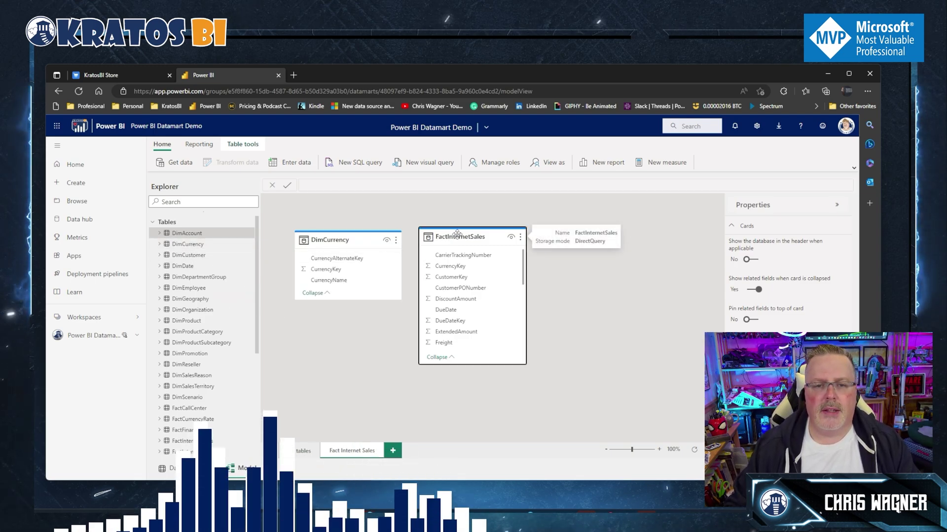
pyautogui.moveTo(438, 242); pyautogui.dragTo(501, 242)
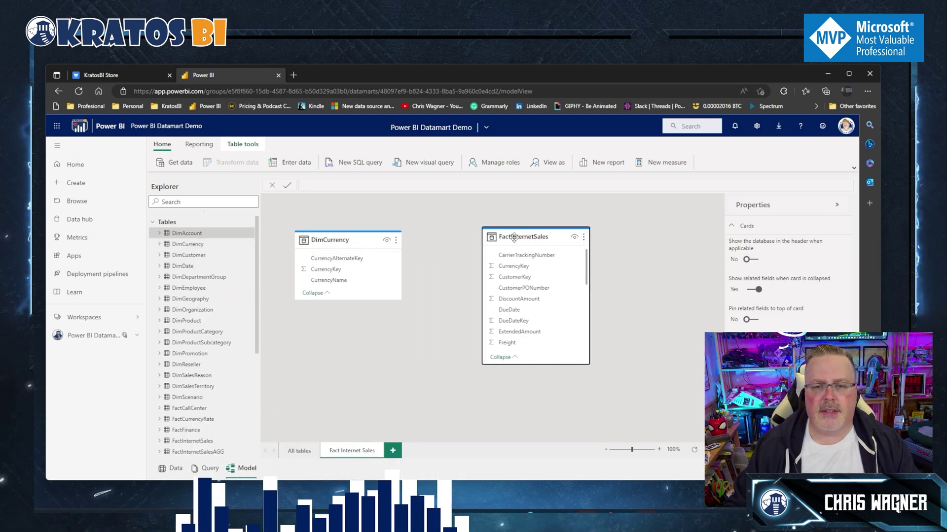
pyautogui.click(510, 268)
pyautogui.moveTo(510, 270); pyautogui.dragTo(362, 272)
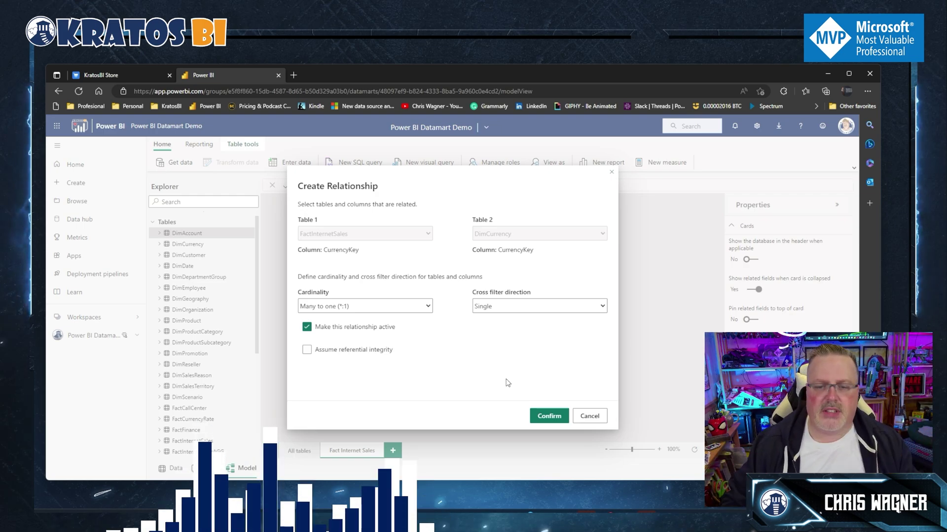
pyautogui.click(545, 417)
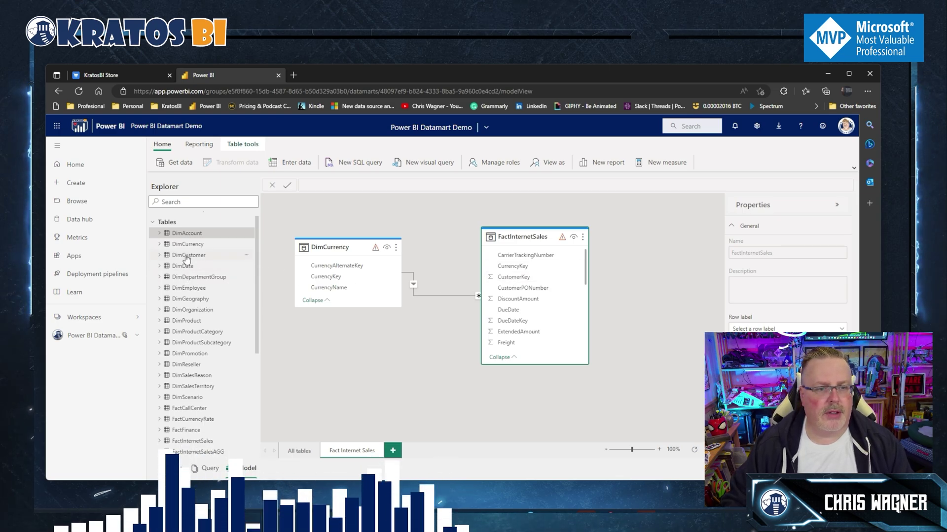
# Step: Add DimCustomer below DimCurrency and relate it to FactInternetSales on CustomerKey
pyautogui.moveTo(187, 255); pyautogui.dragTo(331, 349)
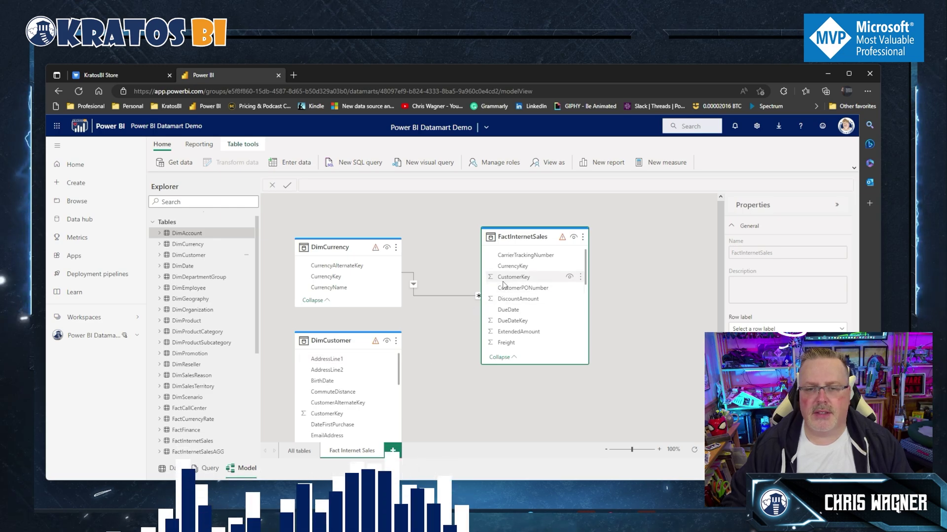
pyautogui.moveTo(506, 279); pyautogui.dragTo(366, 419)
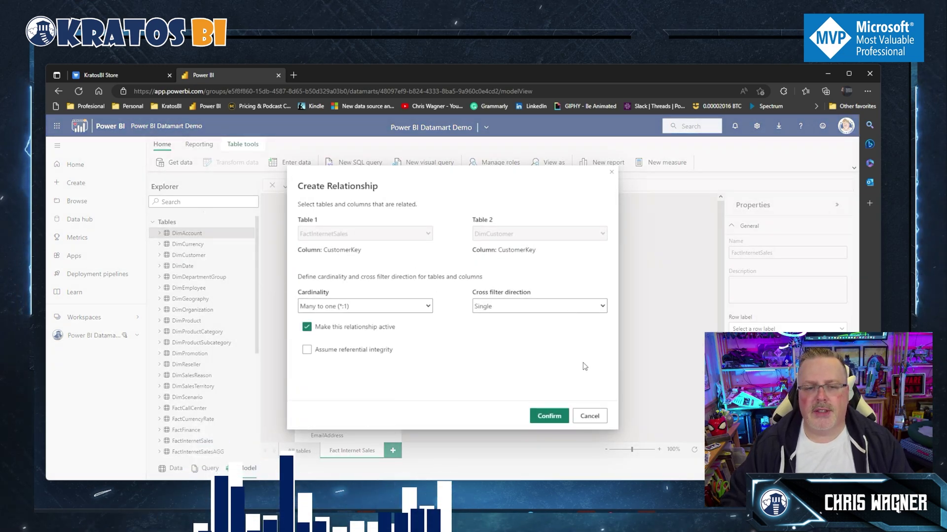
pyautogui.click(554, 416)
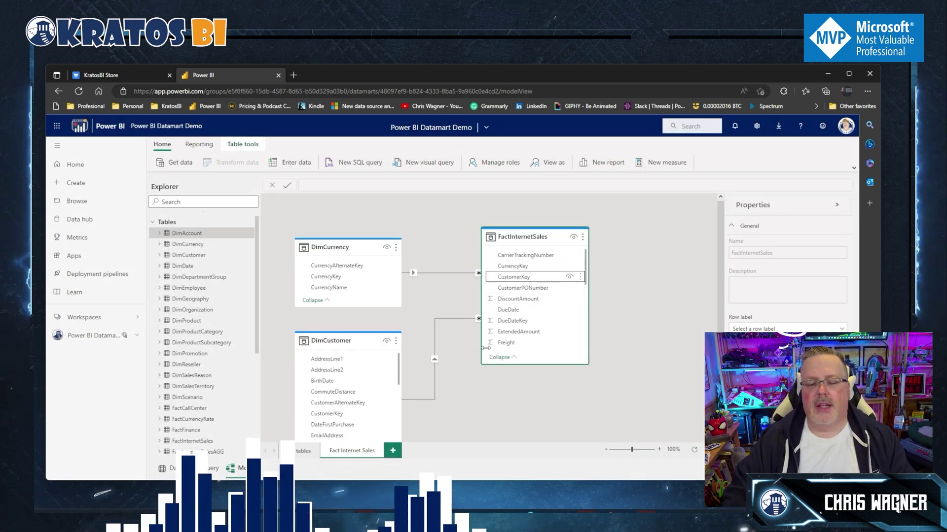
pyautogui.scroll(-1, 611, 335)
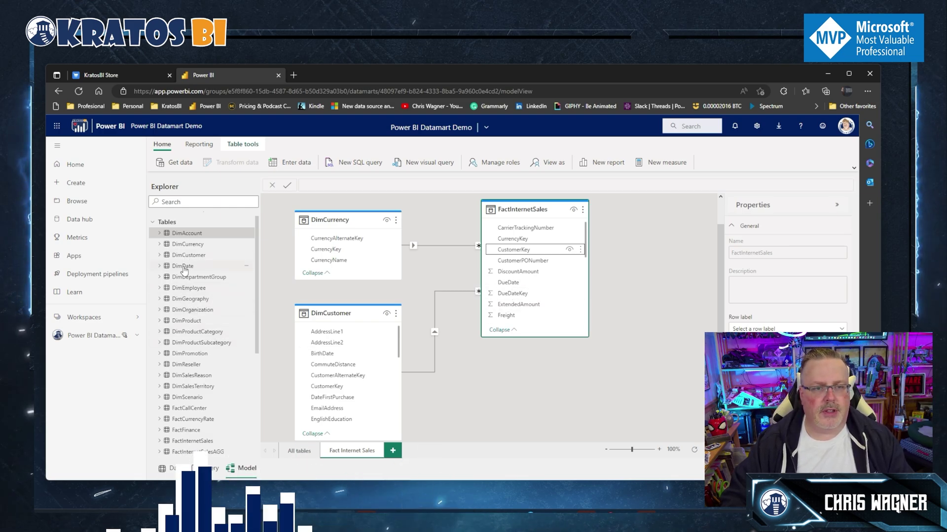
# Step: Add DimDate and relate OrderDateKey and DueDateKey to its DateKey
pyautogui.moveTo(183, 270); pyautogui.dragTo(662, 230)
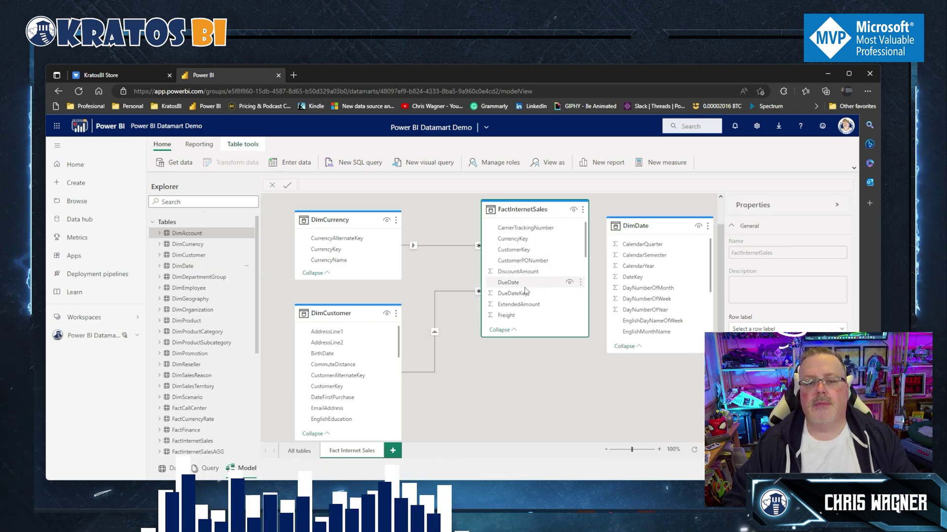
pyautogui.scroll(-3, 520, 292)
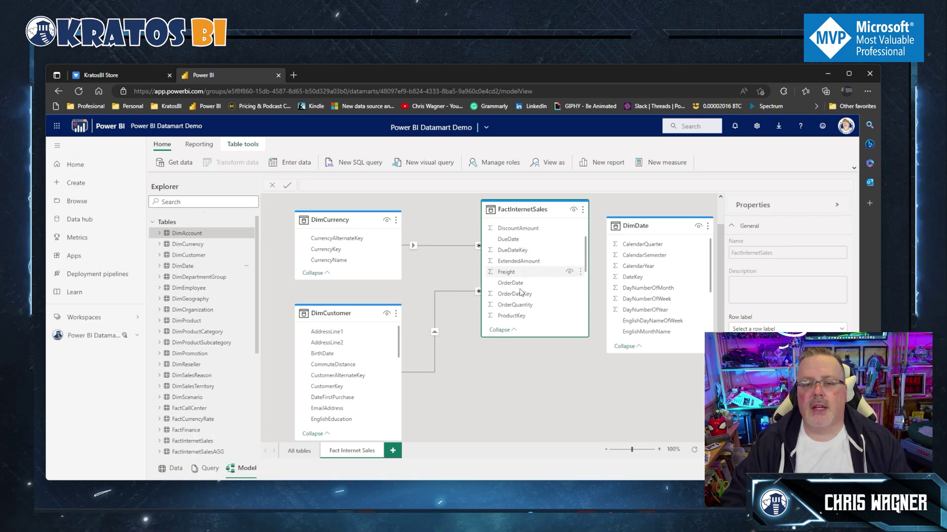
pyautogui.moveTo(513, 282); pyautogui.dragTo(633, 282)
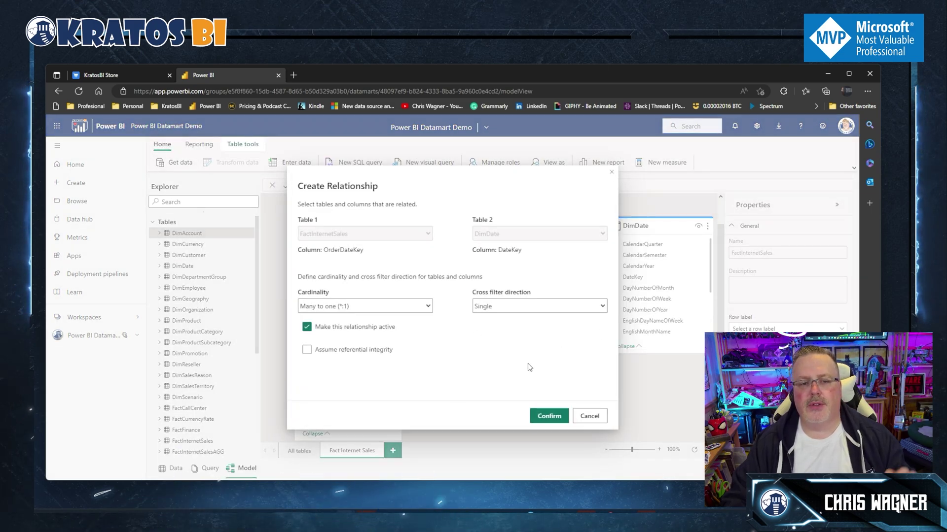
pyautogui.click(550, 416)
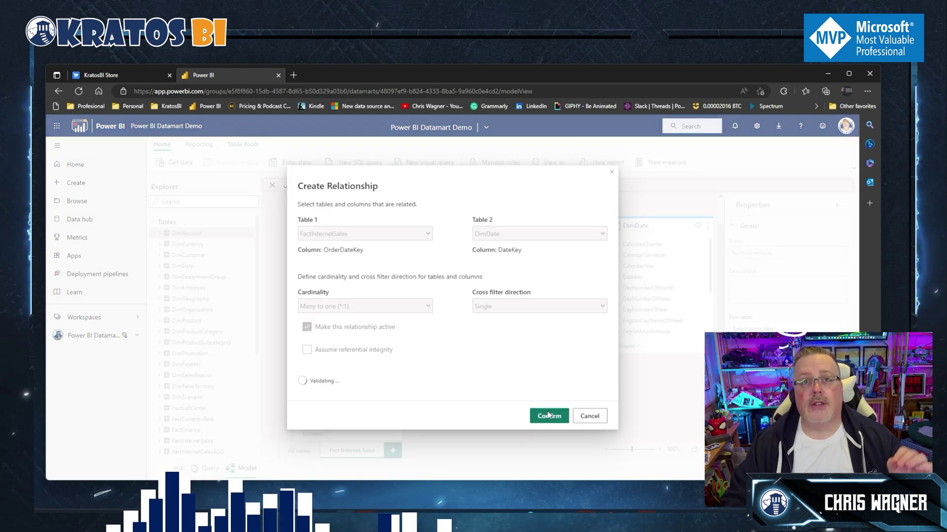
pyautogui.moveTo(508, 261); pyautogui.dragTo(627, 307)
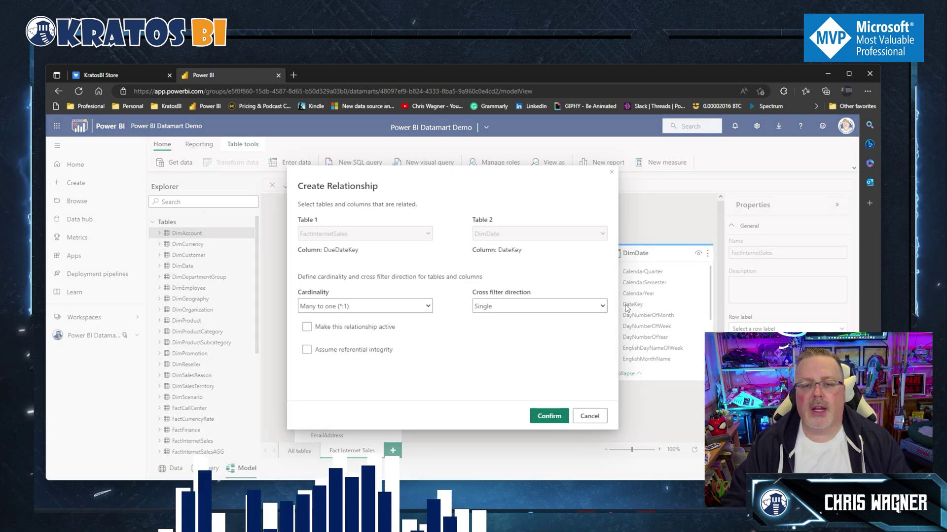
pyautogui.click(548, 417)
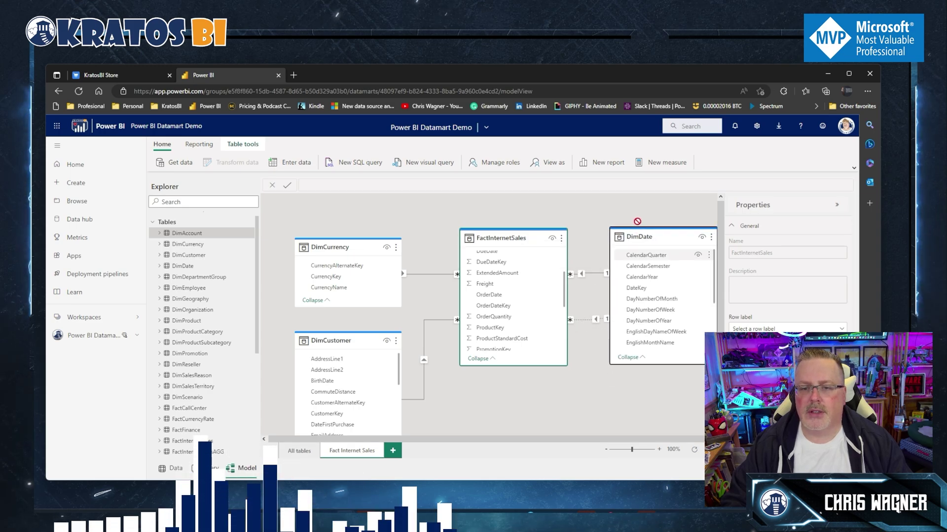
# Step: Relate FactInternetSales' ShipDateKey to DimDate's DateKey
pyautogui.scroll(-3, 513, 303)
pyautogui.scroll(-1, 512, 308)
pyautogui.moveTo(493, 321); pyautogui.dragTo(636, 291)
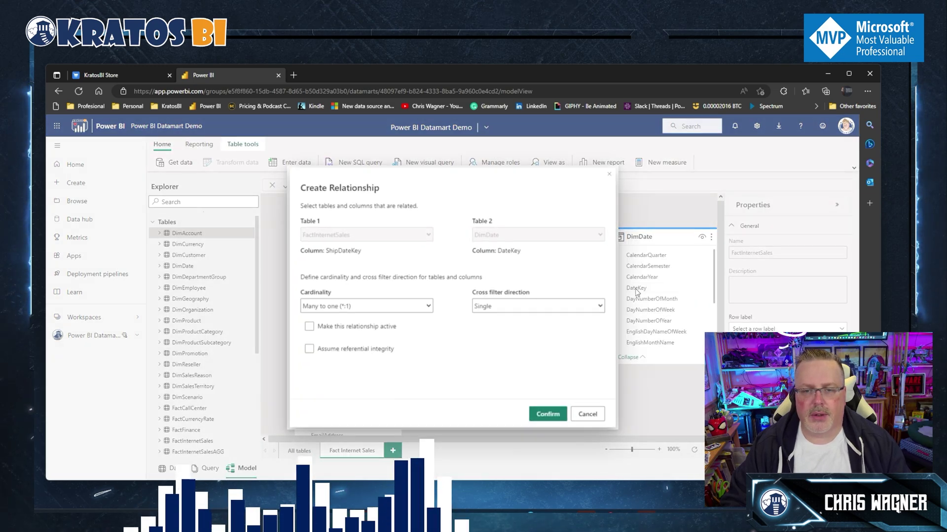
pyautogui.click(553, 417)
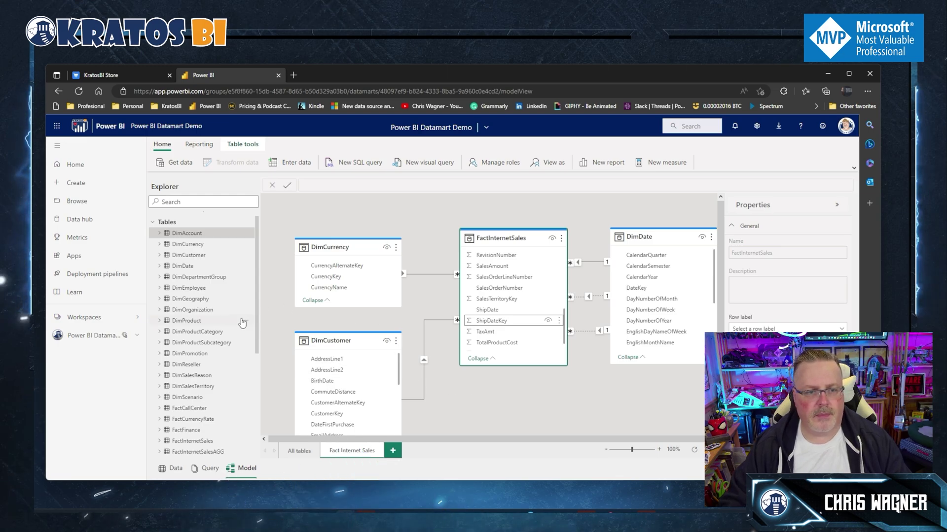
pyautogui.scroll(5, 513, 269)
pyautogui.scroll(2, 512, 270)
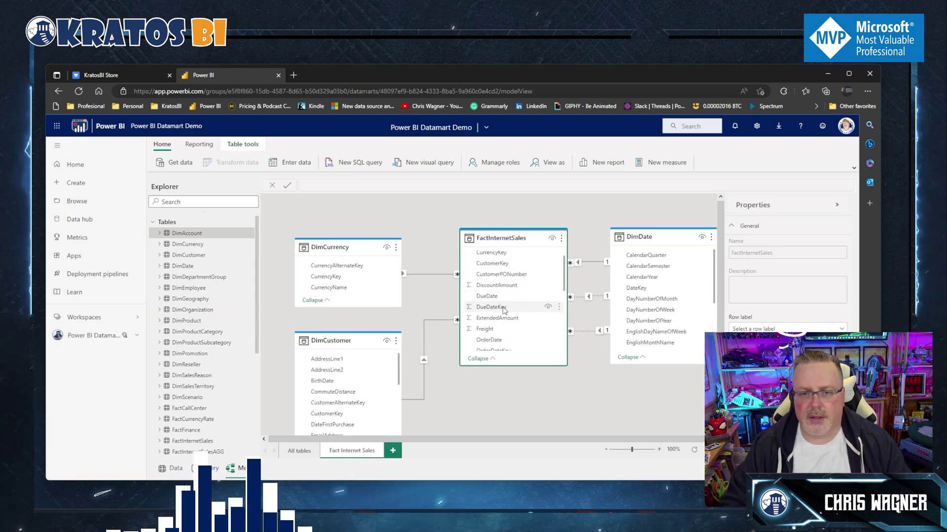
pyautogui.scroll(-3, 524, 315)
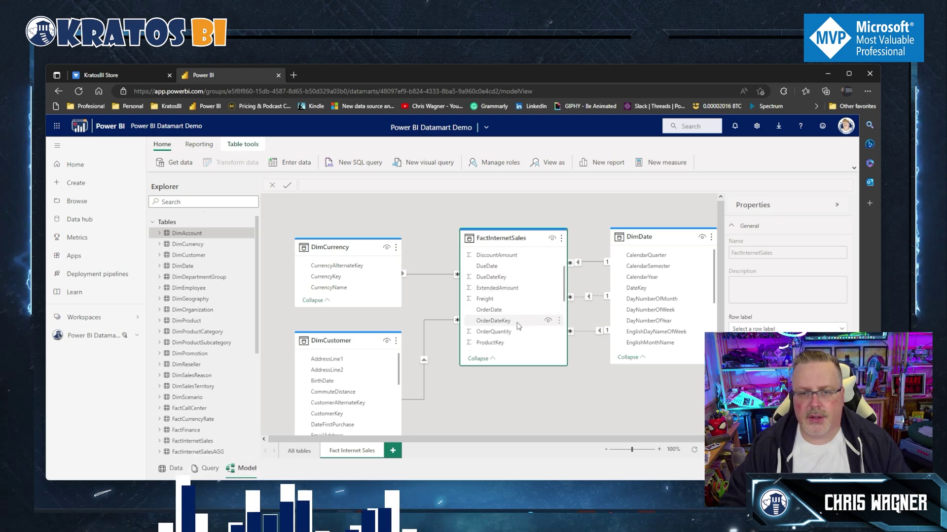
pyautogui.scroll(-3, 521, 318)
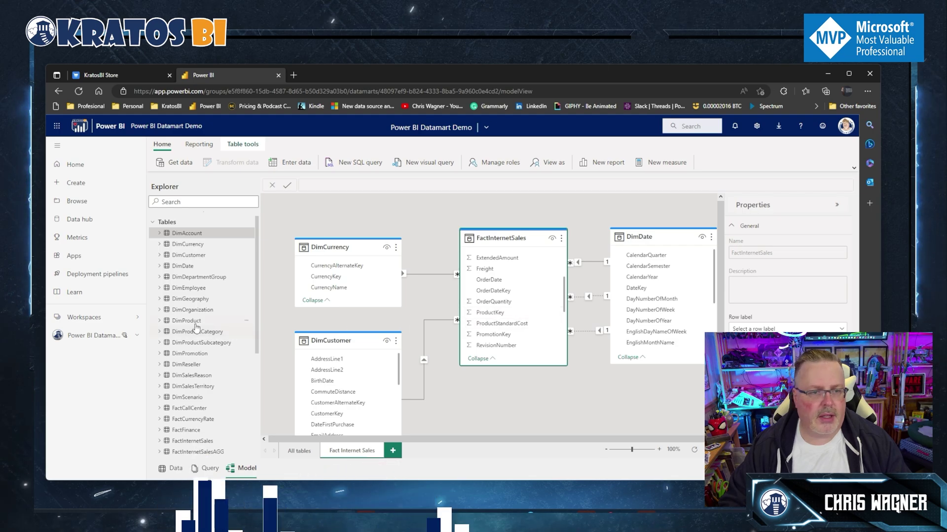
# Step: Add DimProduct and relate it many-to-one to FactInternetSales on ProductKey
pyautogui.moveTo(191, 323); pyautogui.dragTo(631, 380)
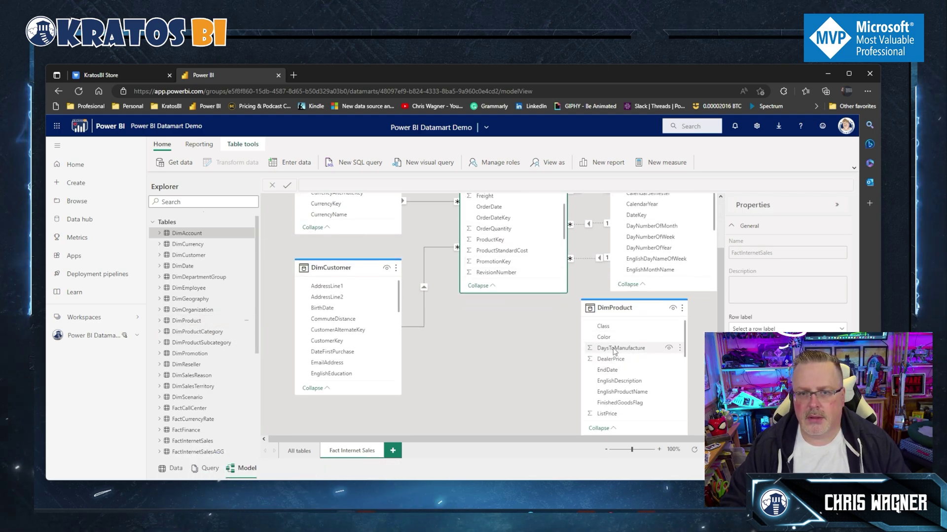
pyautogui.scroll(-3, 622, 364)
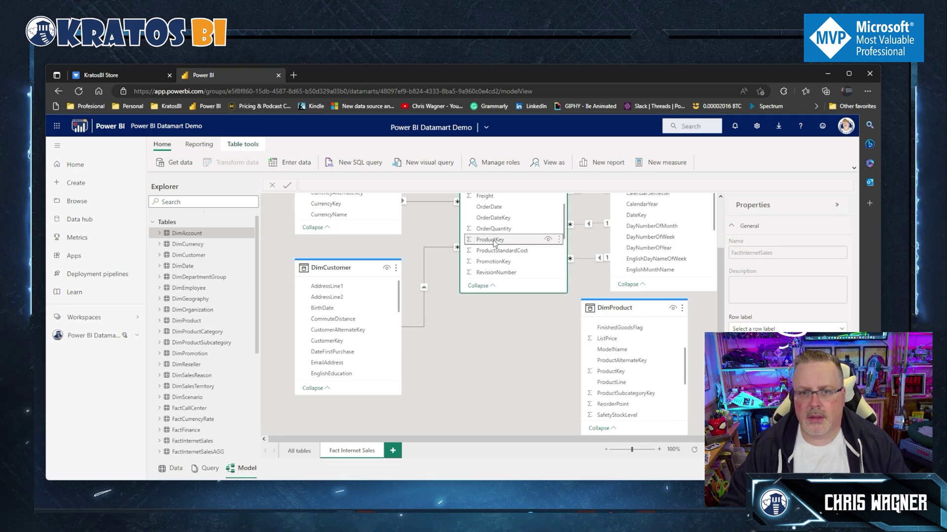
pyautogui.moveTo(490, 240); pyautogui.dragTo(609, 372)
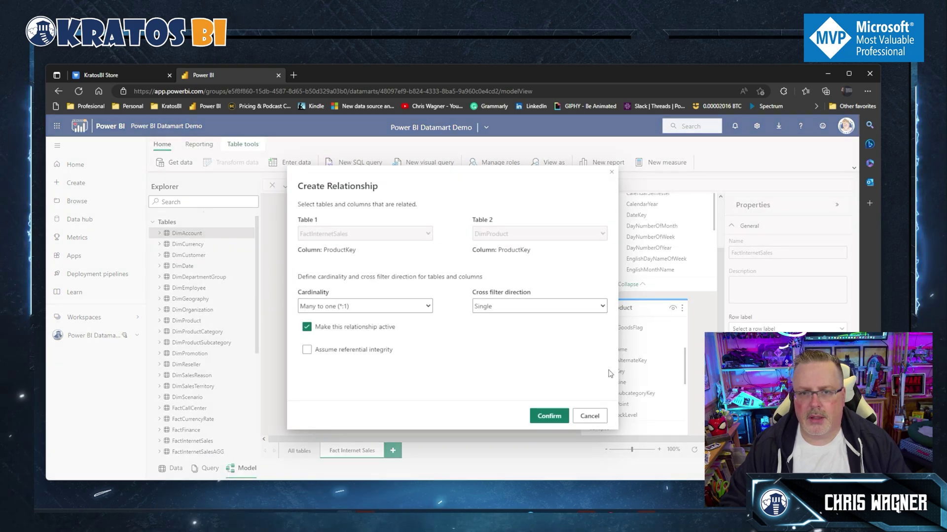
pyautogui.click(549, 416)
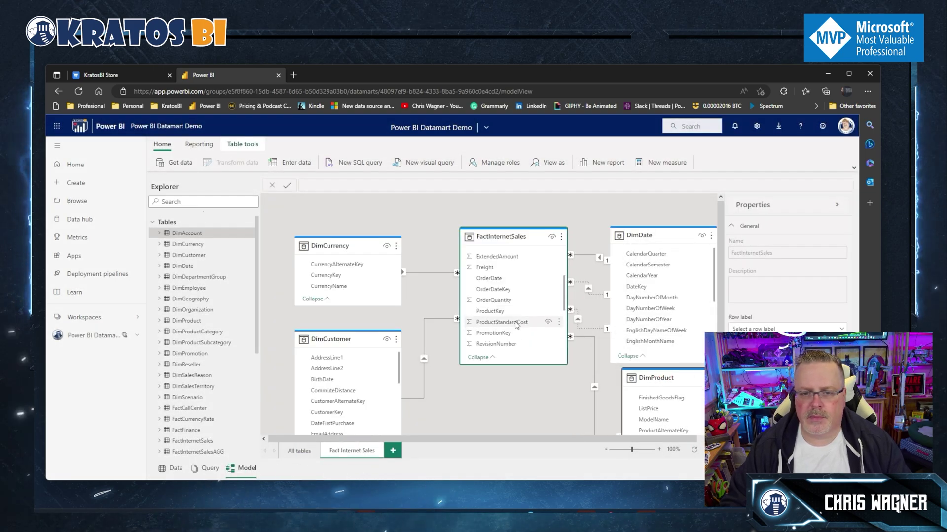
pyautogui.scroll(-3, 512, 310)
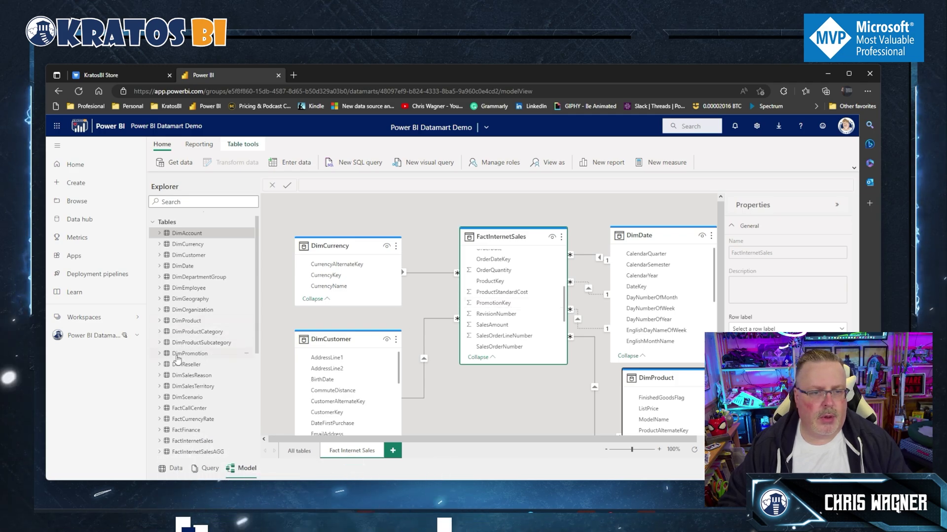
# Step: Add DimPromotion and relate it many-to-one to FactInternetSales on PromotionKey
pyautogui.moveTo(177, 358); pyautogui.dragTo(453, 401)
pyautogui.scroll(-3, 494, 311)
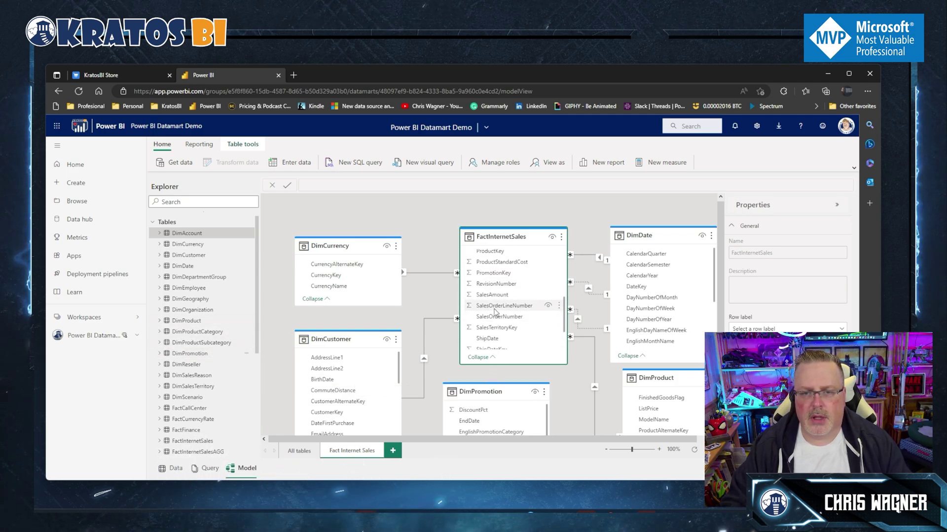
pyautogui.scroll(-2, 572, 367)
pyautogui.scroll(-1, 525, 390)
pyautogui.scroll(-3, 526, 390)
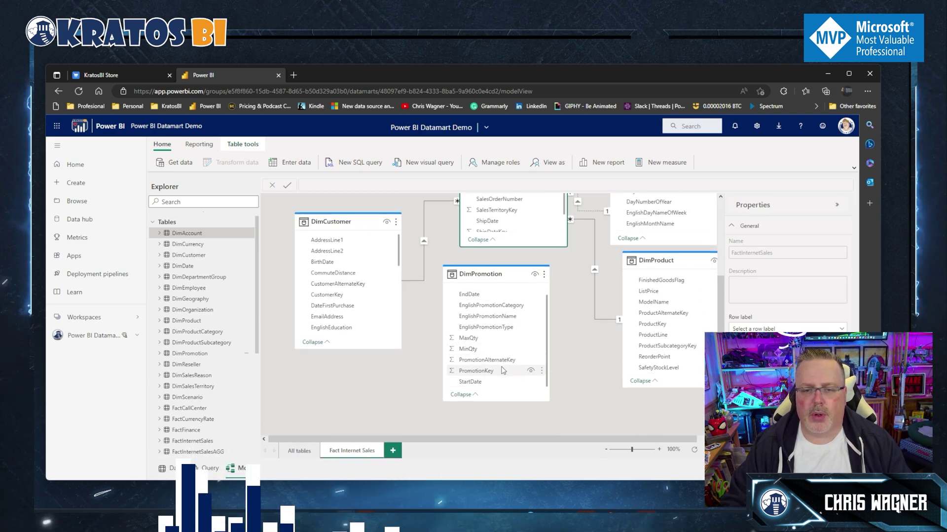
pyautogui.scroll(1, 570, 329)
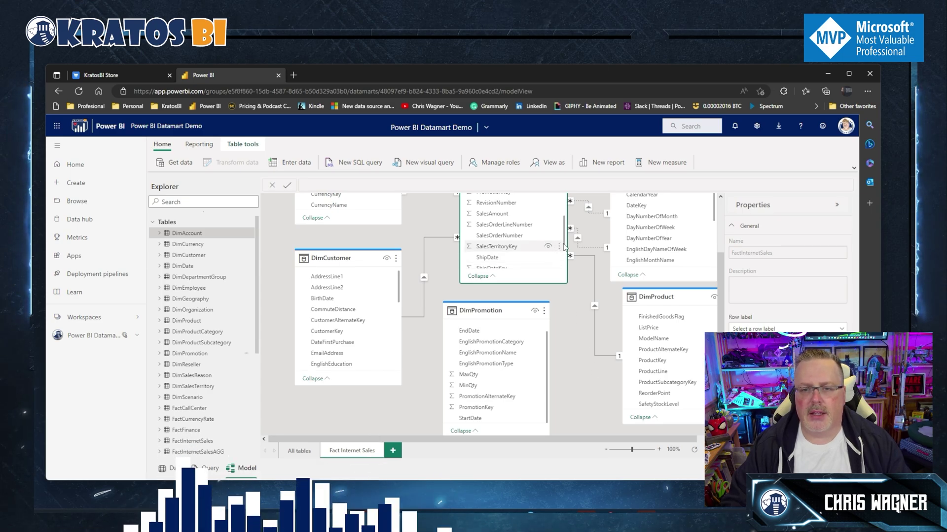
pyautogui.scroll(2, 562, 241)
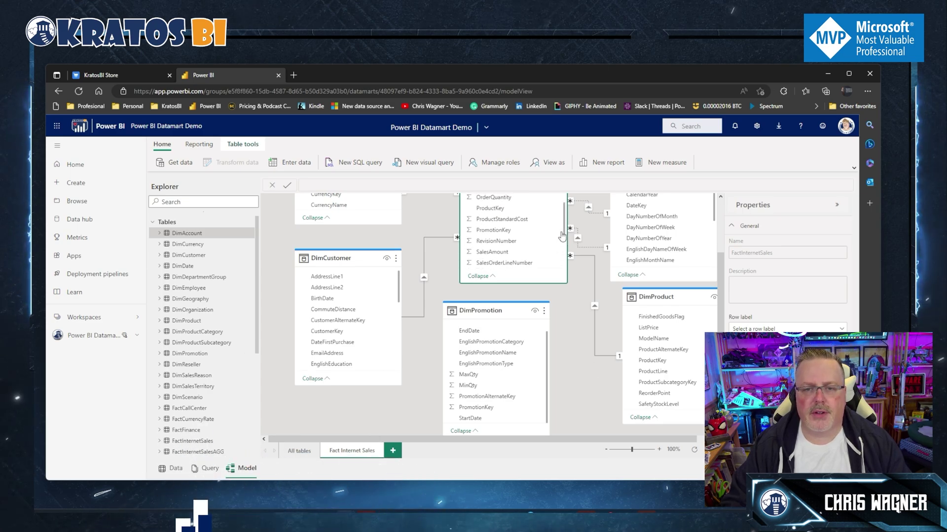
pyautogui.moveTo(488, 230); pyautogui.dragTo(482, 408)
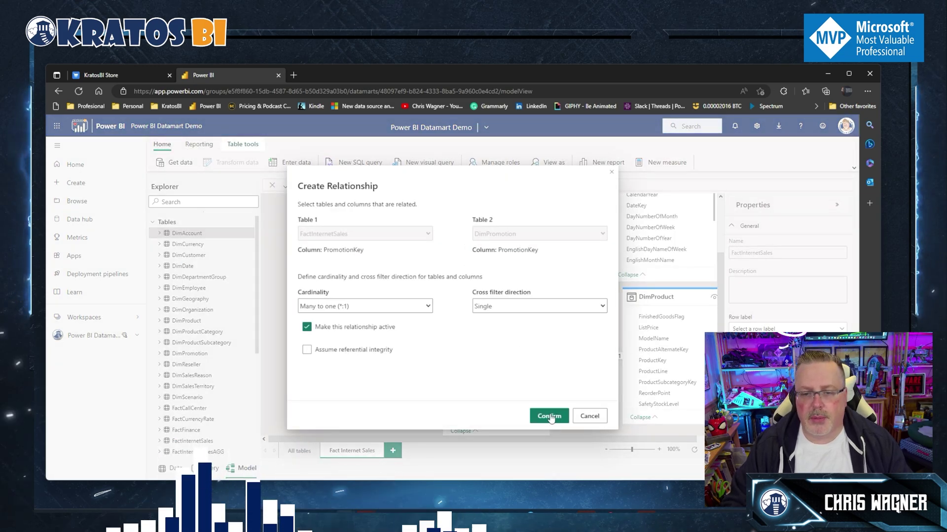
pyautogui.click(550, 417)
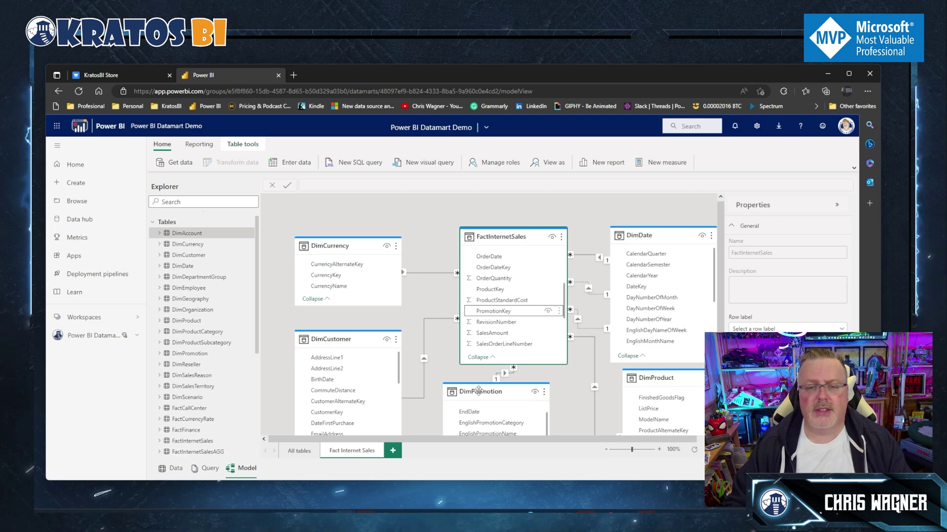
pyautogui.moveTo(478, 390); pyautogui.dragTo(510, 397)
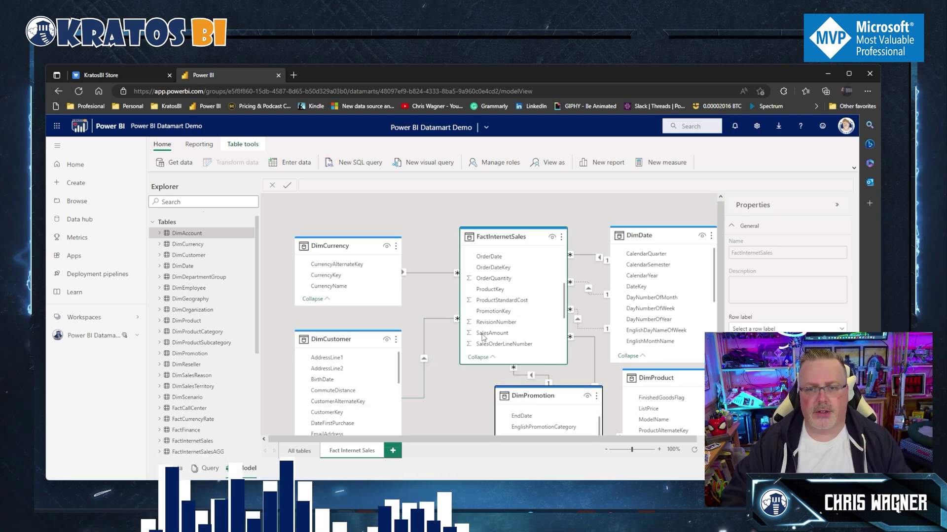
pyautogui.scroll(-2, 523, 323)
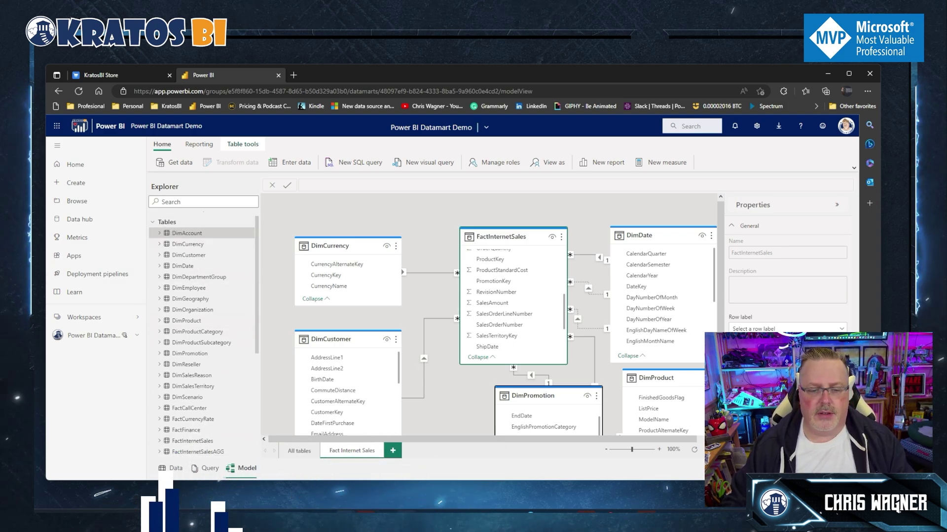
# Step: Launch Power BI Desktop, connect to the Power BI Datamart Demo dataset from Data hub, and show Model view
pyautogui.rightClick(406, 522)
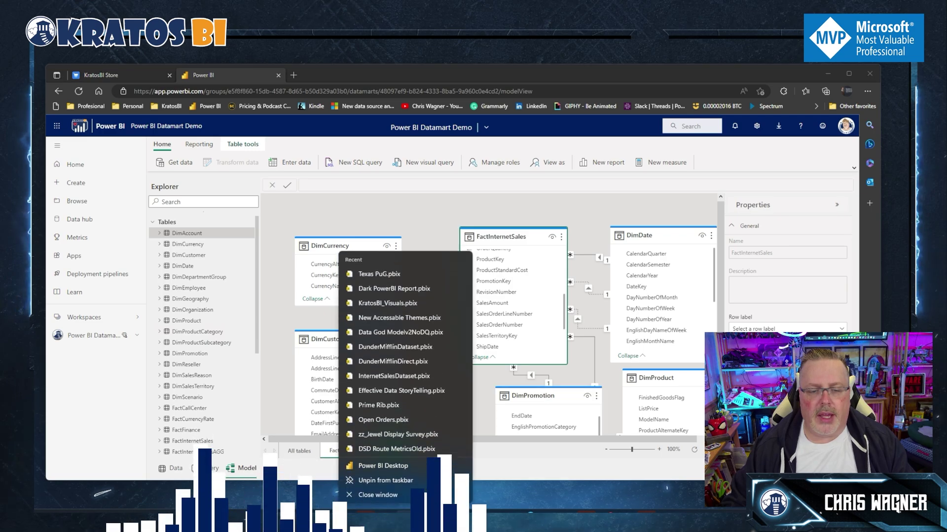
pyautogui.click(388, 465)
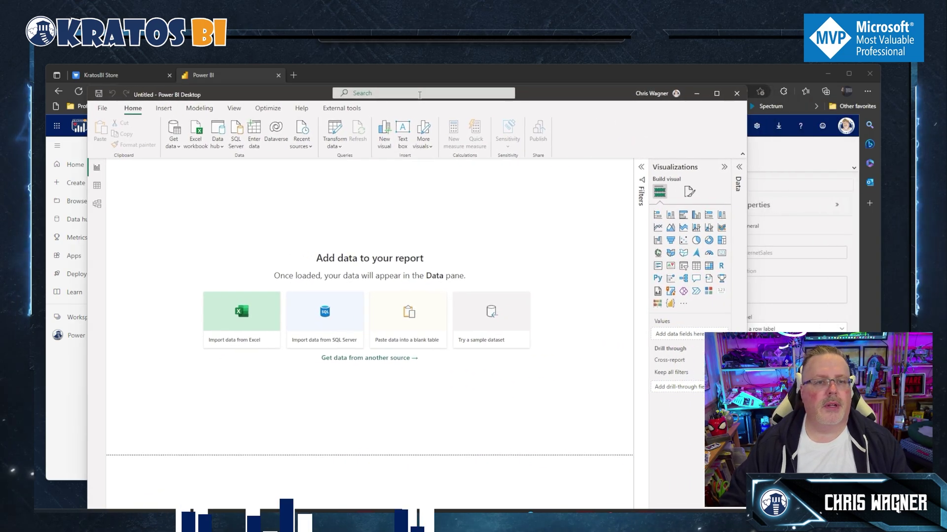
pyautogui.click(217, 141)
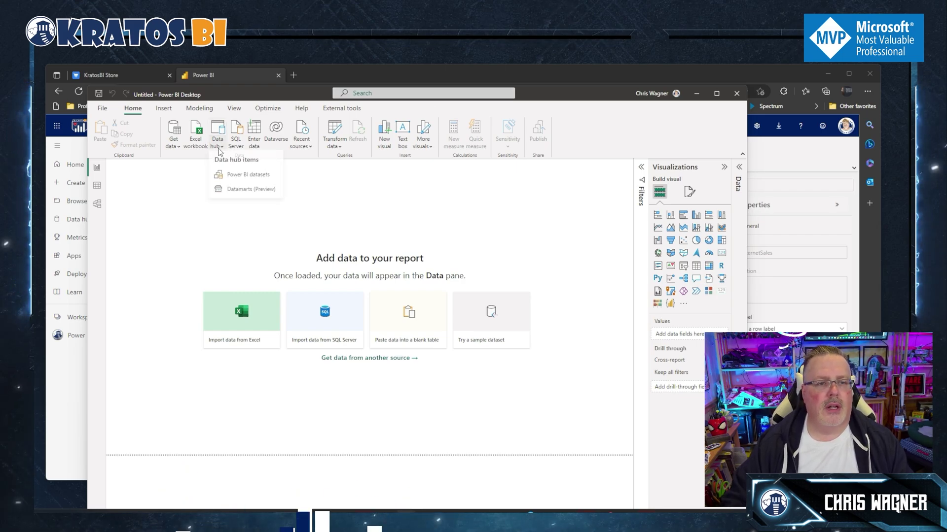
pyautogui.click(233, 178)
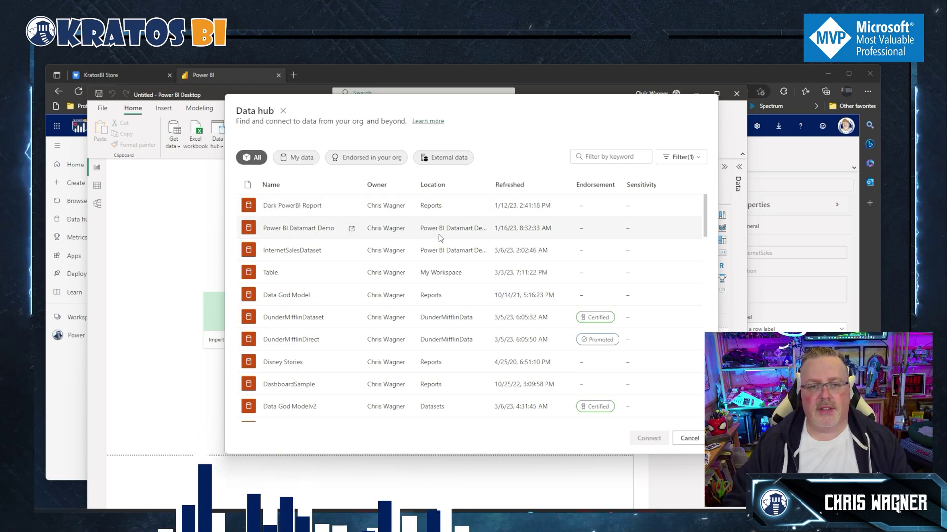
pyautogui.click(372, 231)
pyautogui.click(641, 438)
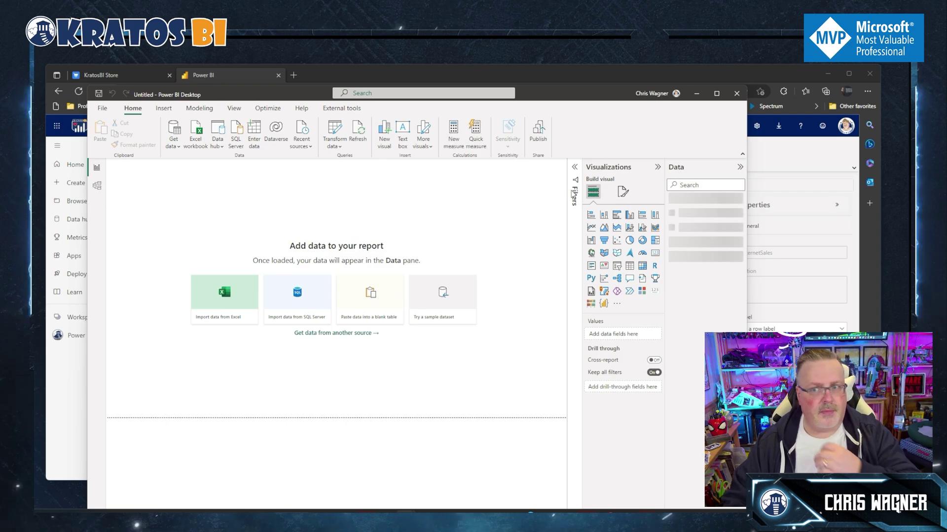
pyautogui.click(97, 186)
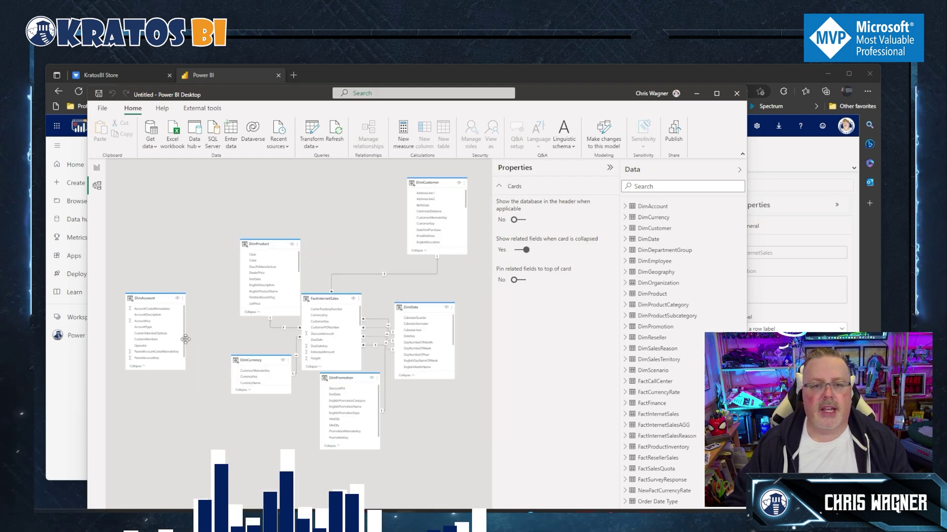
# Step: Maximize Desktop, place the DimPromotion card below FactInternetSales, then return to the browser's datamart model
pyautogui.doubleClick(316, 97)
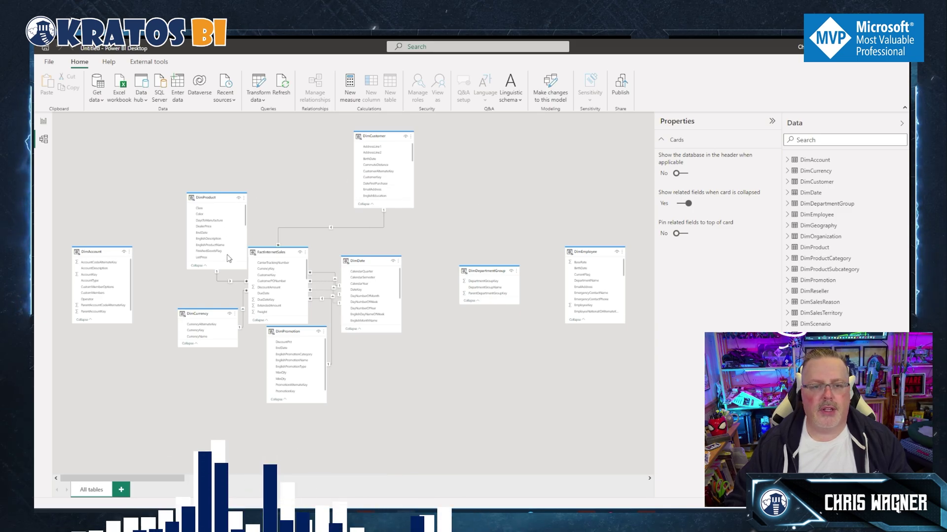
pyautogui.moveTo(299, 334)
pyautogui.moveTo(299, 334); pyautogui.dragTo(312, 367)
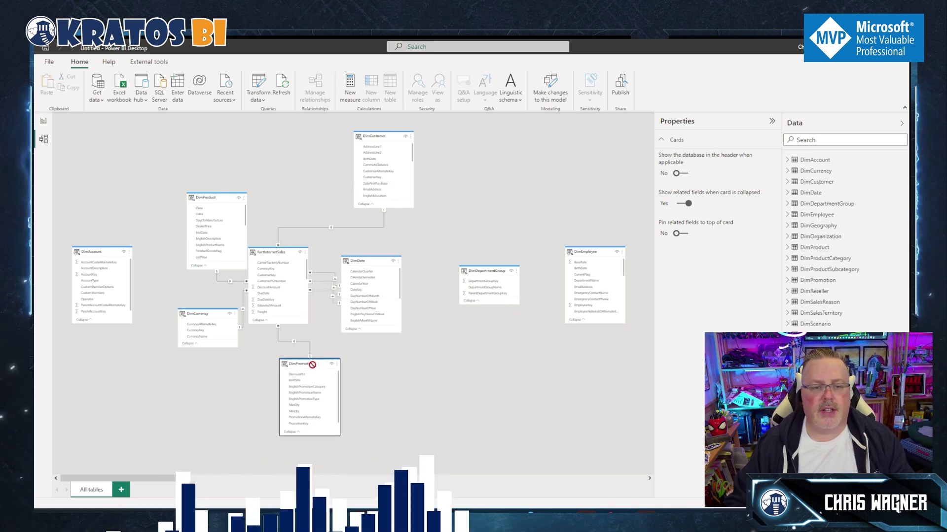
pyautogui.moveTo(183, 478)
pyautogui.mouseDown()
pyautogui.moveTo(409, 477)
pyautogui.moveTo(608, 444)
pyautogui.moveTo(173, 473)
pyautogui.mouseUp()
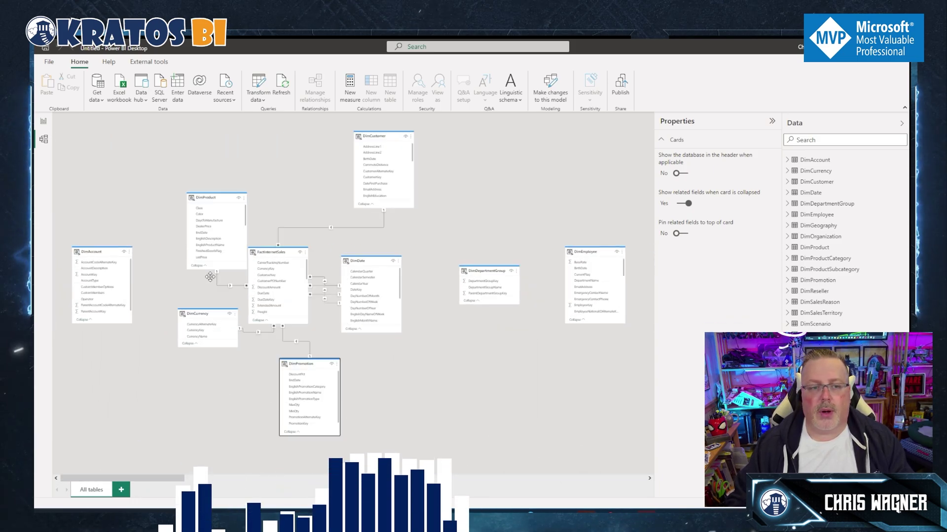
pyautogui.click(130, 137)
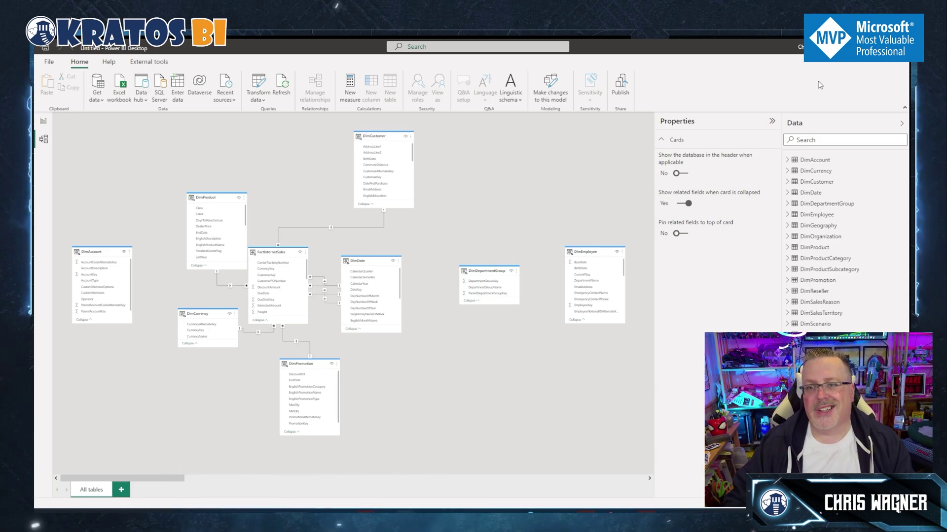
pyautogui.hotkey('alt', 'Tab')
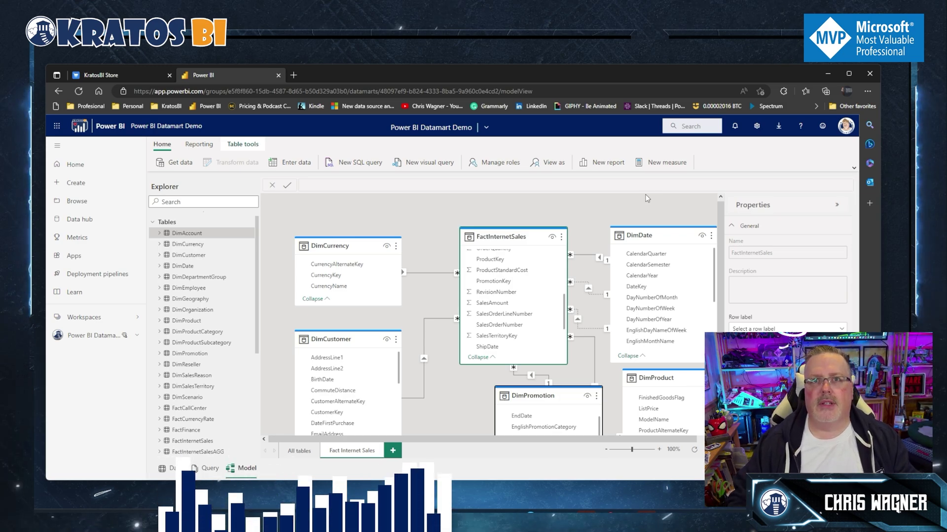
# Step: Leave the datamart model for the KratosBI Store featured products page in the browser
pyautogui.moveTo(536, 236)
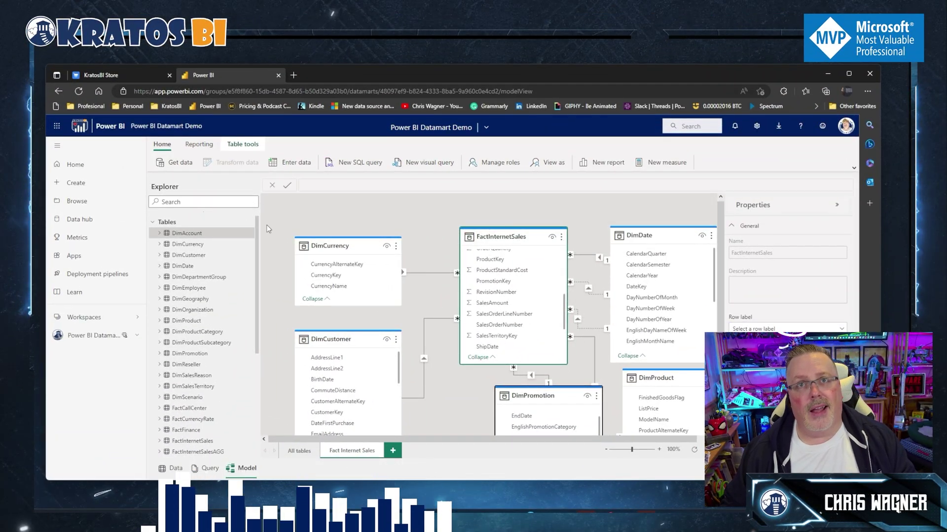
pyautogui.click(96, 77)
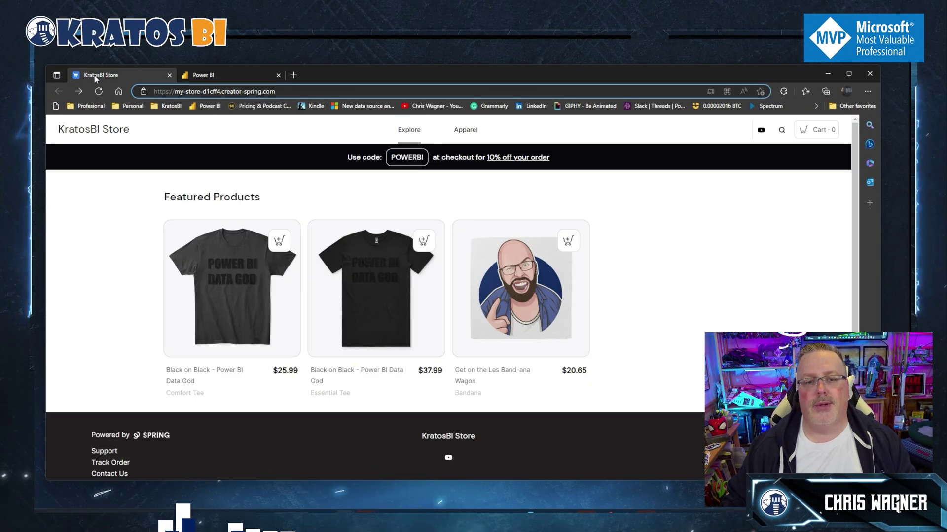